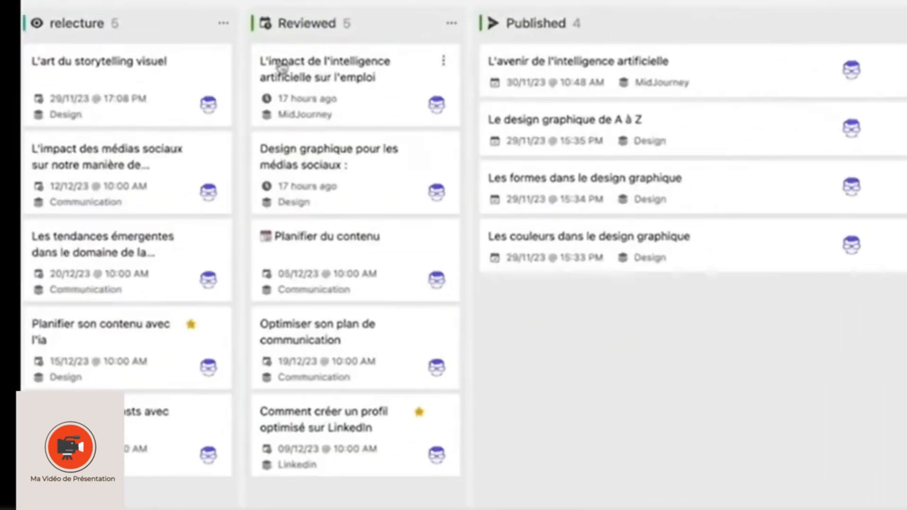
# Move the "L'impact de l'intelligence artificielle sur l'emploi" story from the Reviewed column to Published
pyautogui.moveTo(556, 91); pyautogui.dragTo(678, 94)
pyautogui.moveTo(554, 63); pyautogui.dragTo(583, 40)
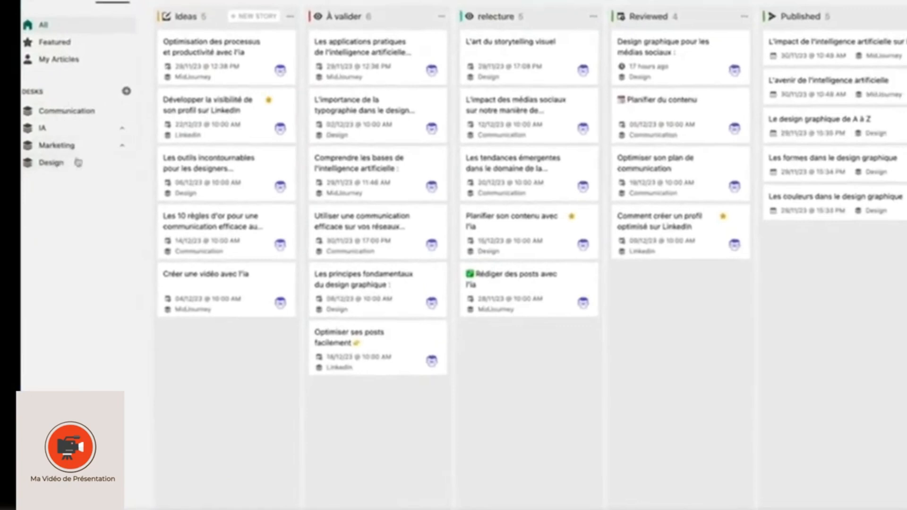
# Filter the story board by the IA desk and switch the view to My Articles
pyautogui.click(121, 131)
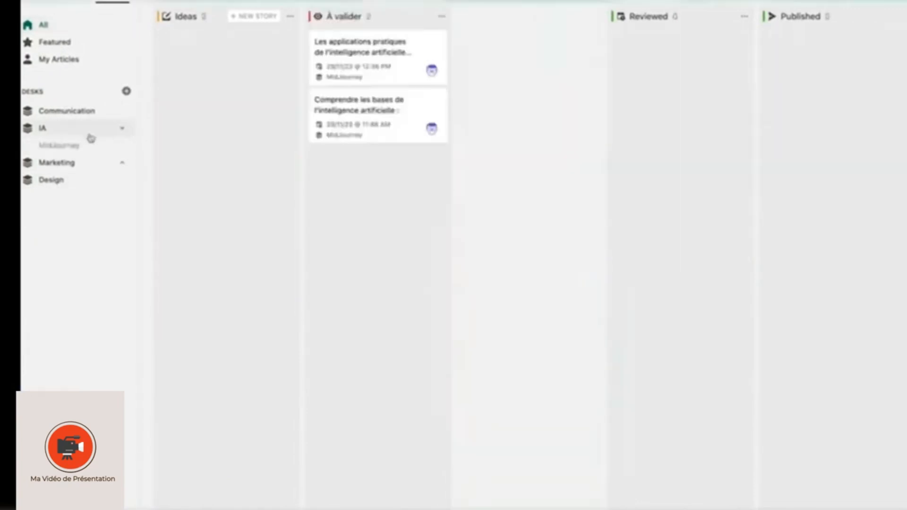
pyautogui.click(56, 61)
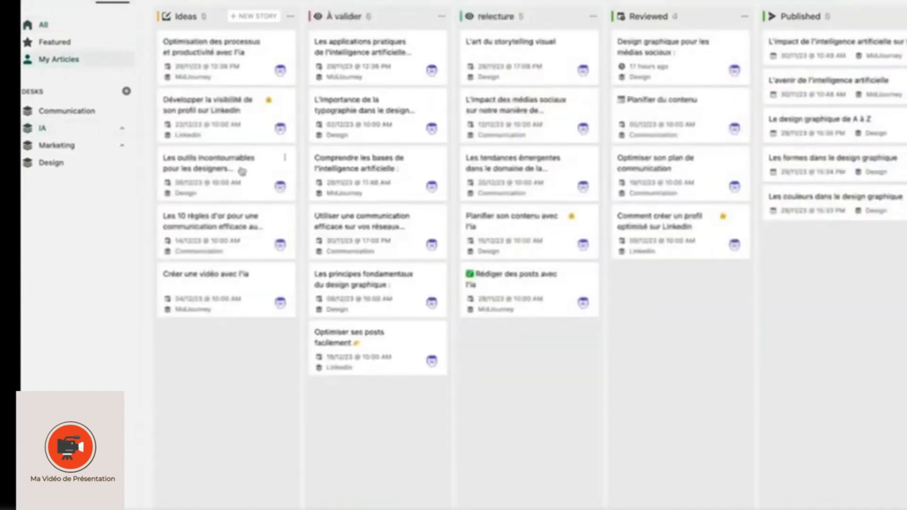
pyautogui.moveTo(204, 169); pyautogui.dragTo(61, 145)
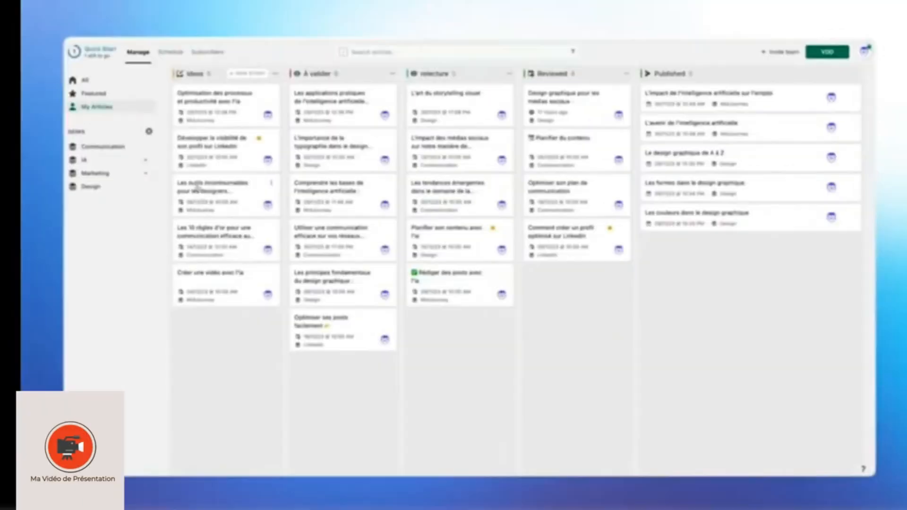
# Schedule the unplanned "Design graphique pour les médias sociaux" article on 21 December 2023 in the calendar, with the hour set to 11
pyautogui.click(170, 54)
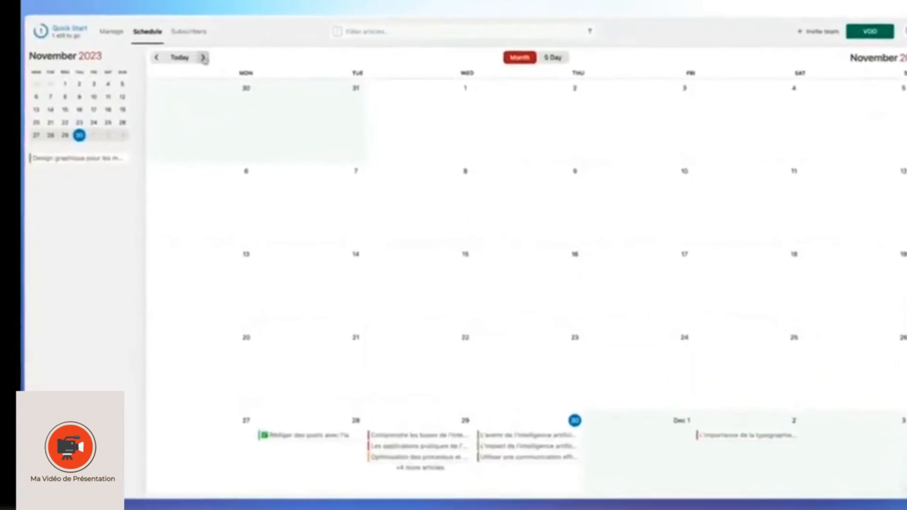
pyautogui.click(203, 57)
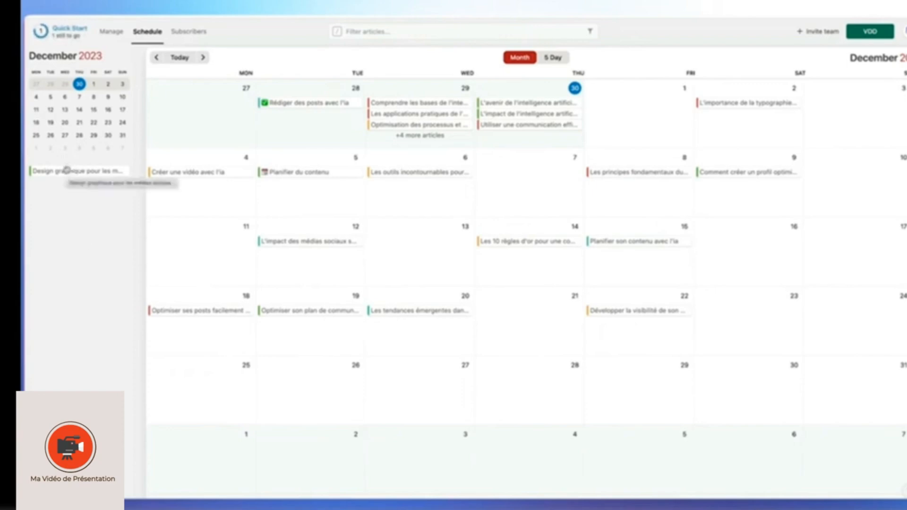
pyautogui.moveTo(67, 170); pyautogui.dragTo(520, 312)
pyautogui.click(597, 345)
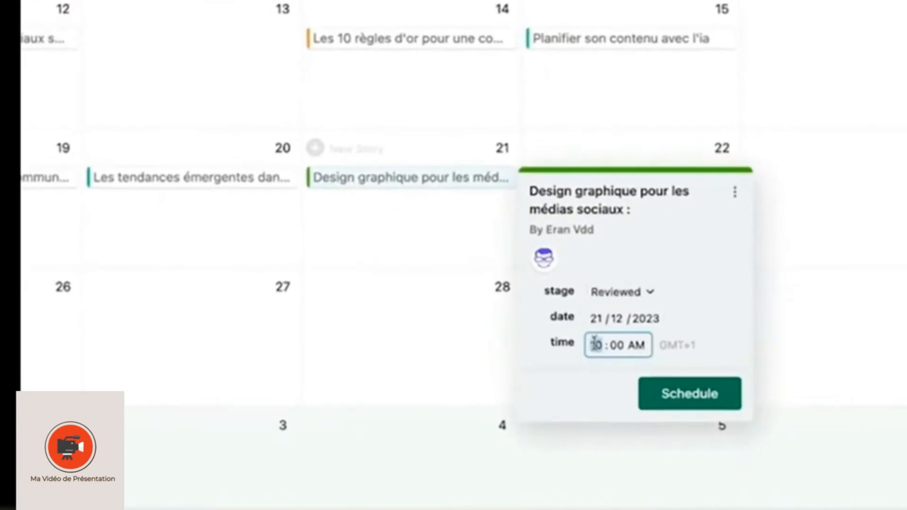
pyautogui.write('11')
pyautogui.click(618, 346)
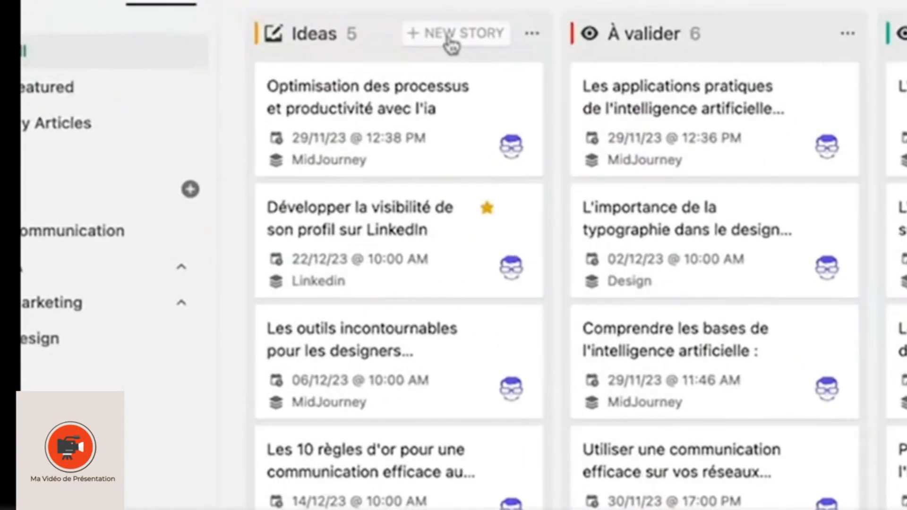
# Create a Design desk story headlined "Comment choisir la palette de couleurs parfaite pour votre projet de design graphique", subheading "L'importance des couleurs dans le design"
pyautogui.click(234, 63)
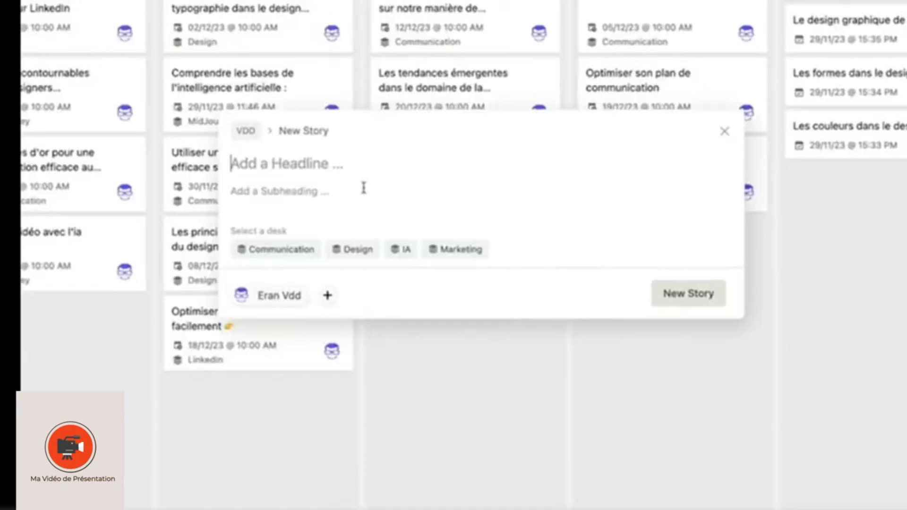
pyautogui.write('Comment choisir la palette de couleurs parfaite pour votre projet de design graphique')
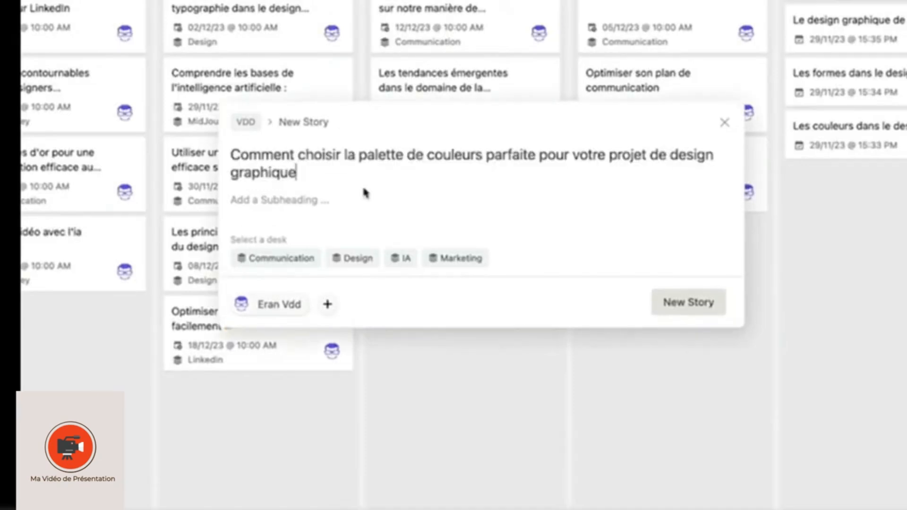
pyautogui.click(306, 206)
pyautogui.write("L'importance des couleurs dans le design")
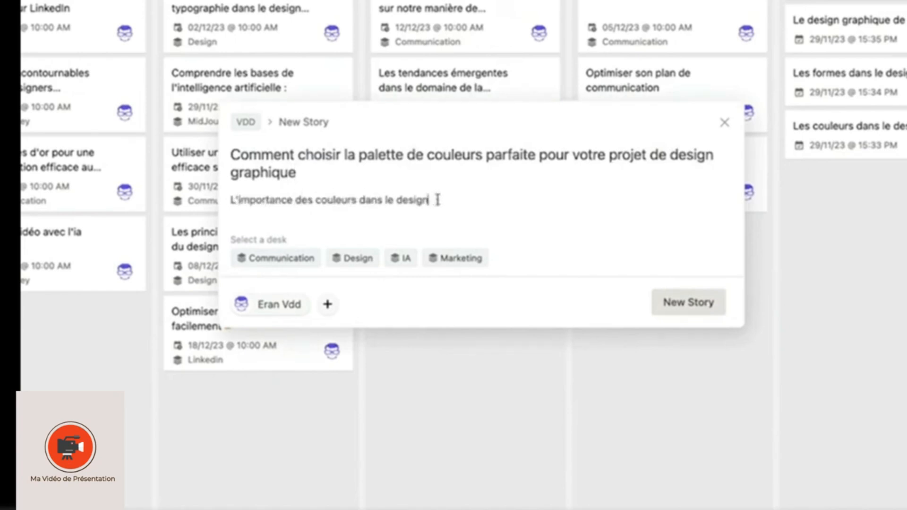
pyautogui.click(350, 260)
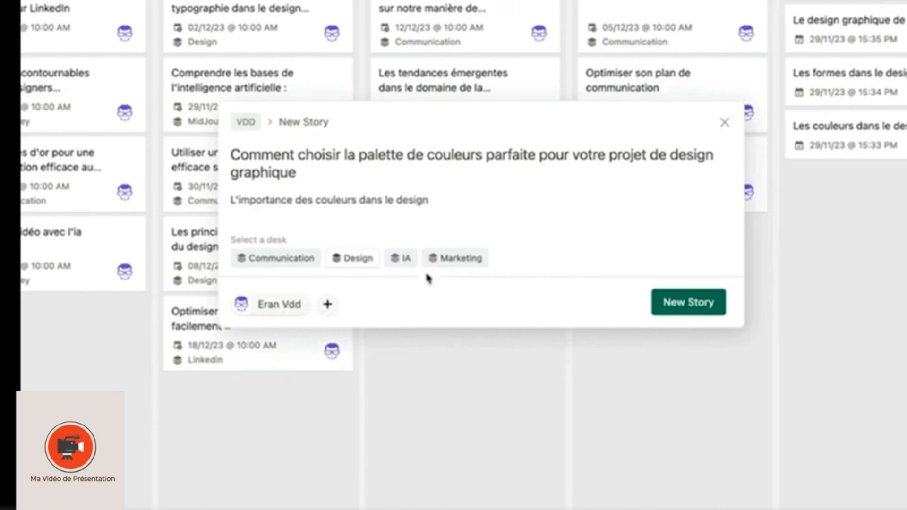
pyautogui.click(682, 312)
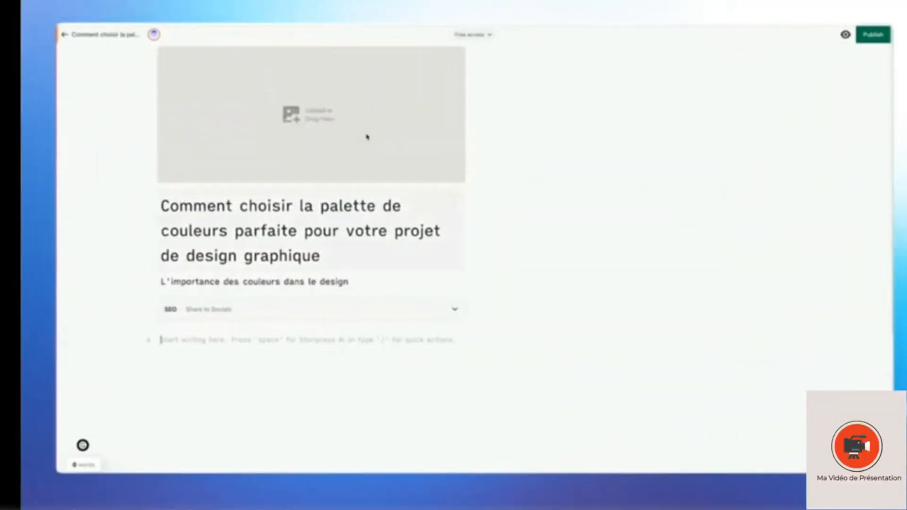
# Set the Unsplash photo of blue, purple and green wireframe sketches as the article's cover image
pyautogui.click(334, 116)
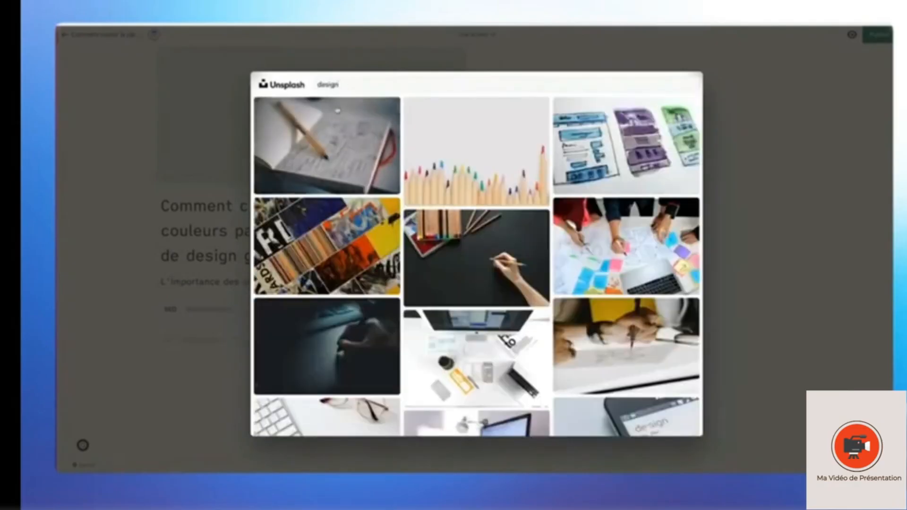
pyautogui.click(626, 135)
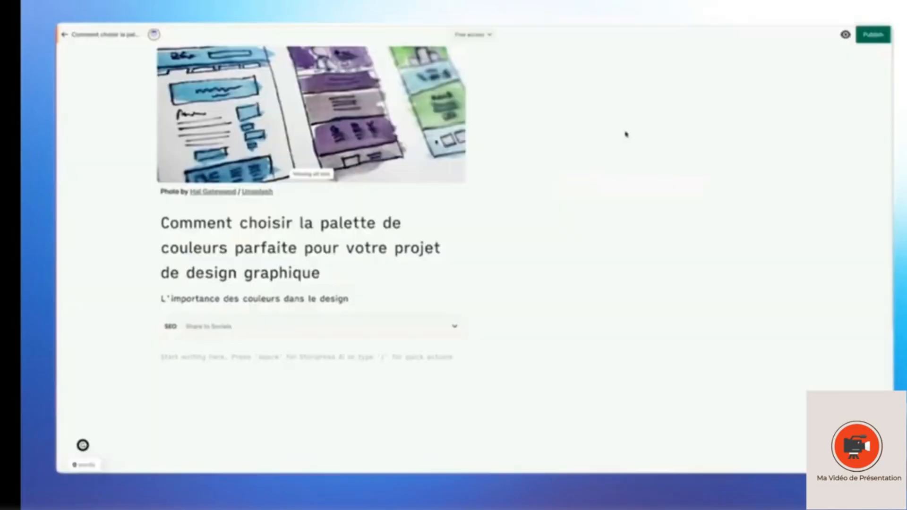
pyautogui.click(324, 362)
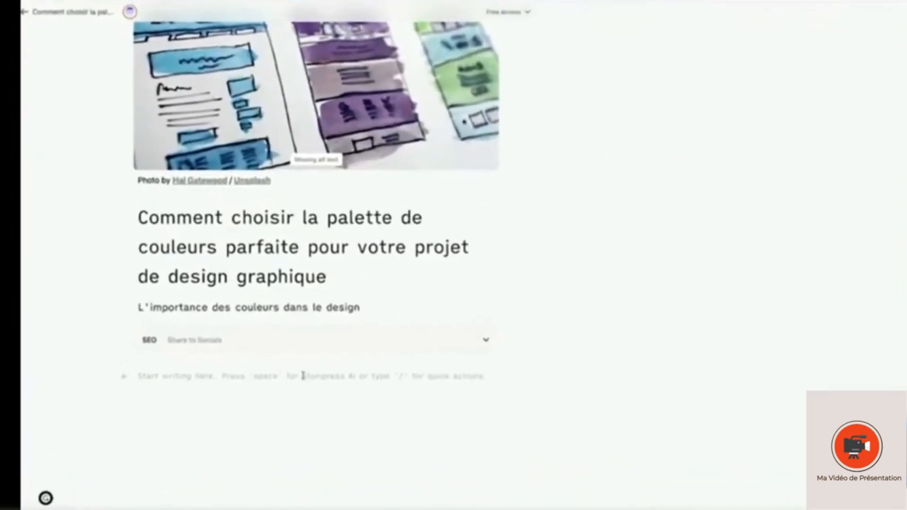
pyautogui.write('keljflajef')
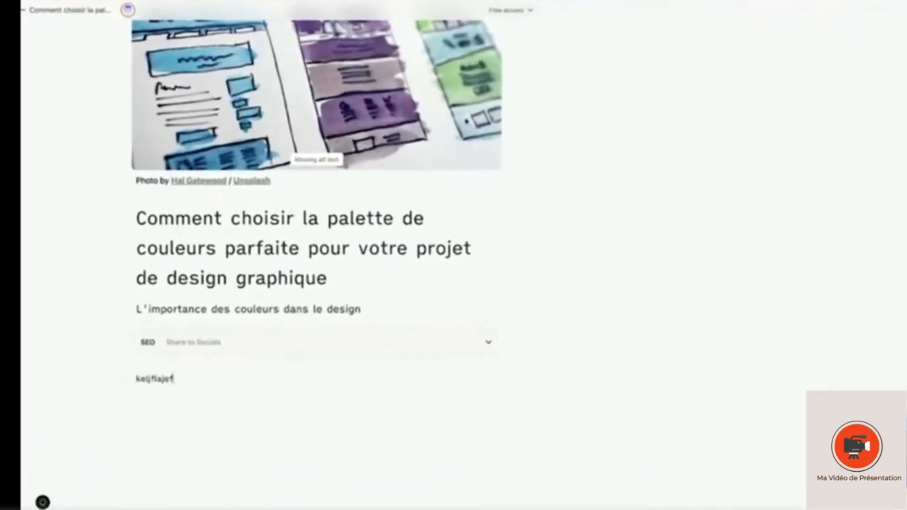
pyautogui.press('BackSpace')
pyautogui.press('BackSpace')
pyautogui.press('BackSpace')
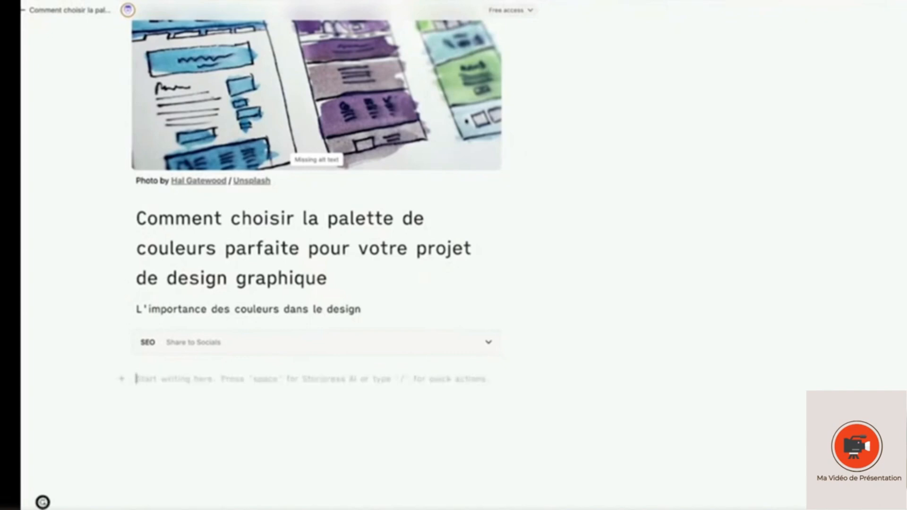
# Examine the basic blocks and rich media embeds offered by the quick actions for the article body
pyautogui.write('/')
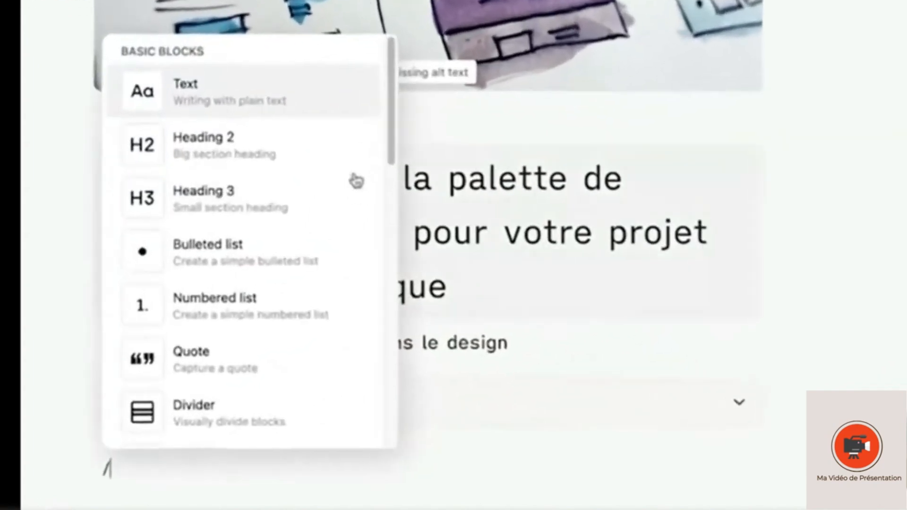
pyautogui.scroll(-15, 315, 120)
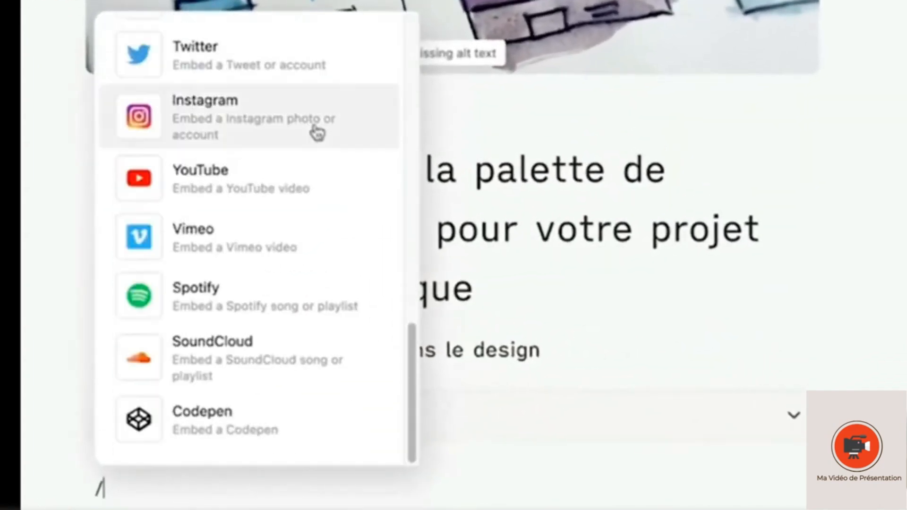
pyautogui.scroll(8, 318, 133)
pyautogui.scroll(7, 316, 132)
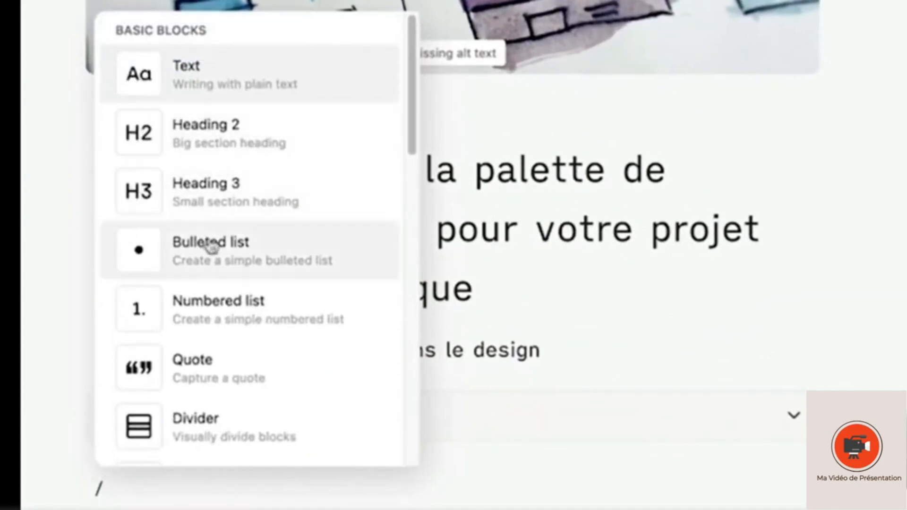
pyautogui.scroll(-5, 231, 330)
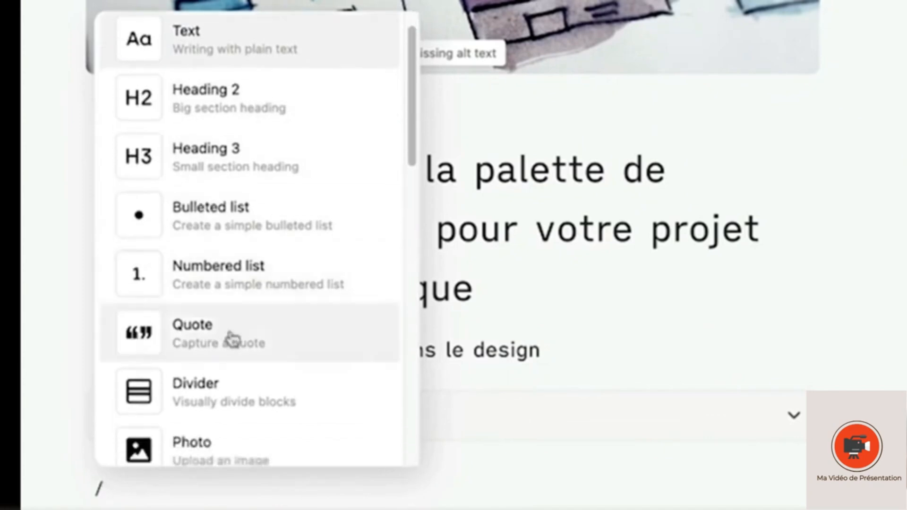
pyautogui.scroll(-7, 223, 312)
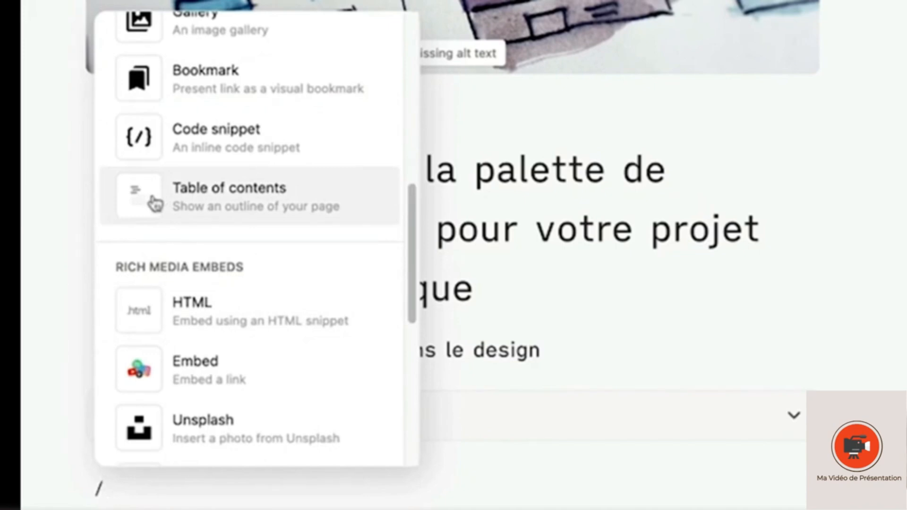
pyautogui.scroll(-3, 307, 246)
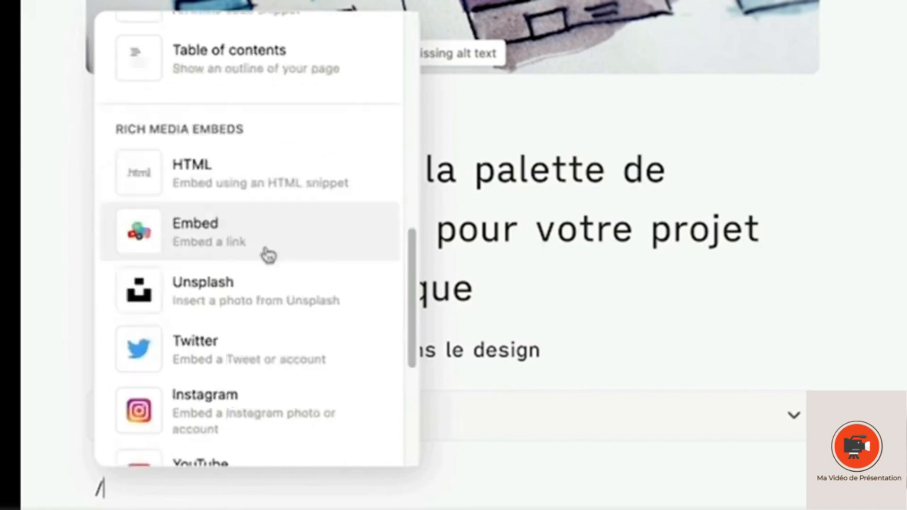
pyautogui.scroll(-3, 308, 189)
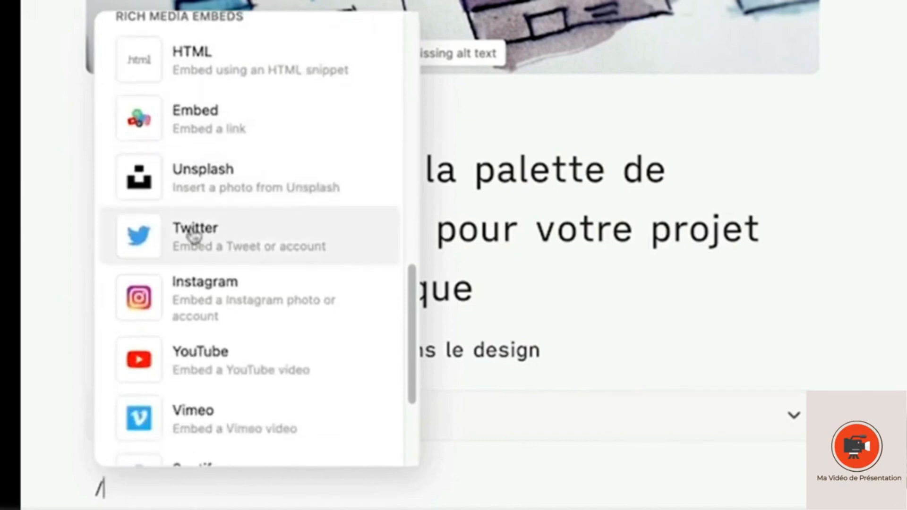
pyautogui.scroll(-1, 265, 246)
pyautogui.scroll(-2, 267, 331)
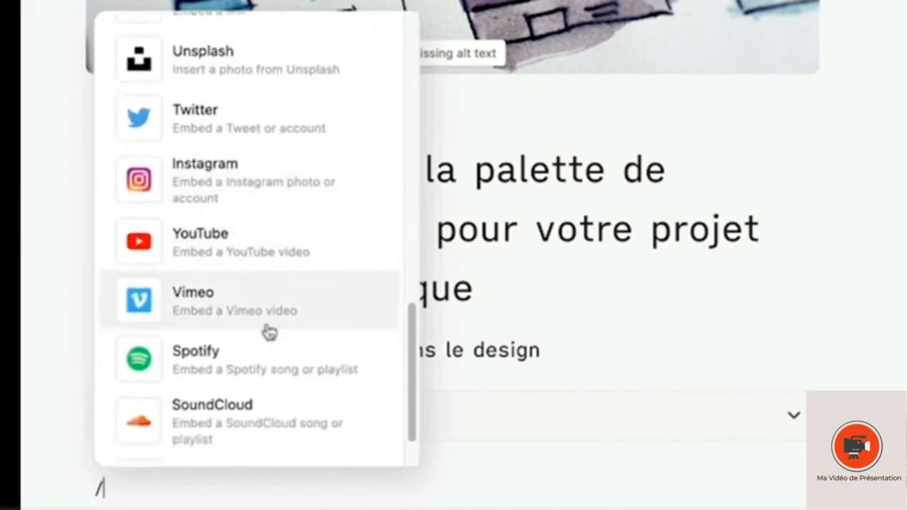
pyautogui.scroll(10, 269, 328)
pyautogui.scroll(-7, 276, 288)
pyautogui.scroll(-1, 277, 285)
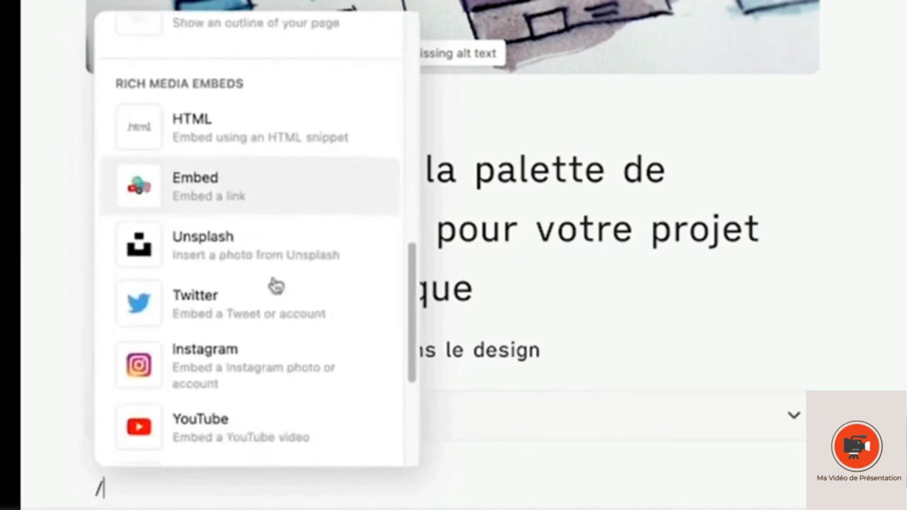
pyautogui.scroll(4, 264, 248)
pyautogui.scroll(6, 262, 245)
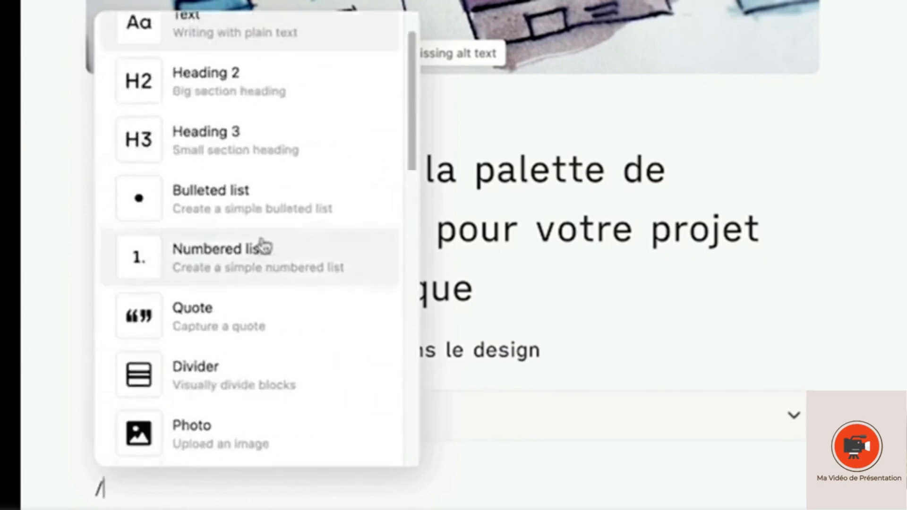
# Try a heading block with sample text in the article body and clear it again
pyautogui.click(234, 133)
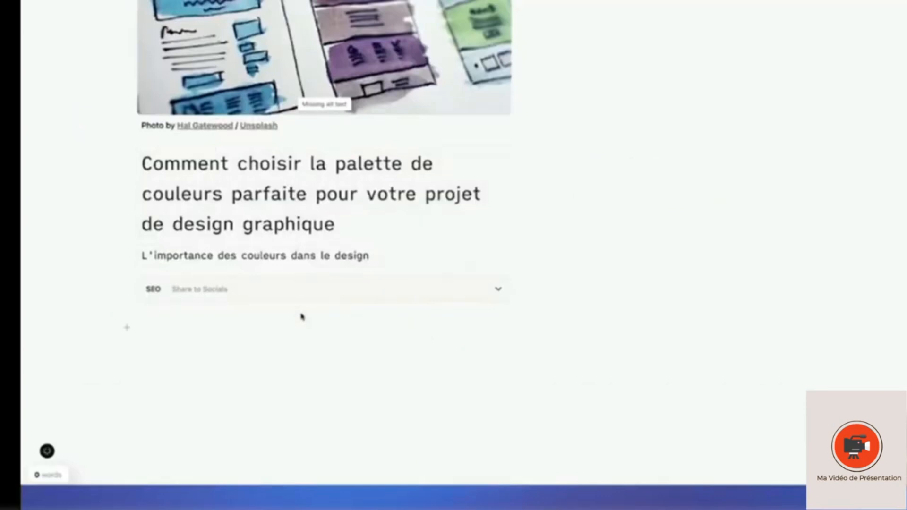
pyautogui.write('zkldjzdj')
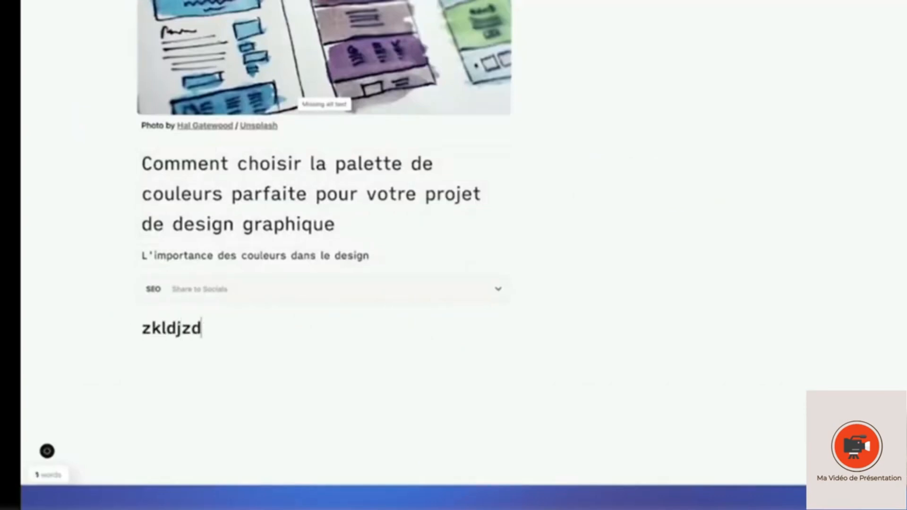
pyautogui.press('BackSpace')
pyautogui.press('BackSpace')
pyautogui.press('BackSpace')
pyautogui.press('BackSpace')
pyautogui.press('BackSpace')
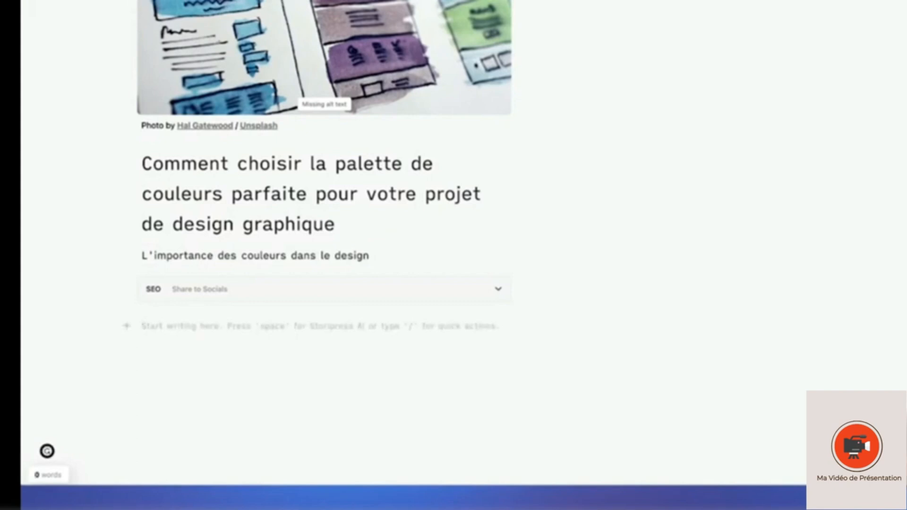
# Have Storipress AI write an article on "Comment choisir la palette de couleurs parfaite pour votre projet de design graphique" in the body
pyautogui.press('space')
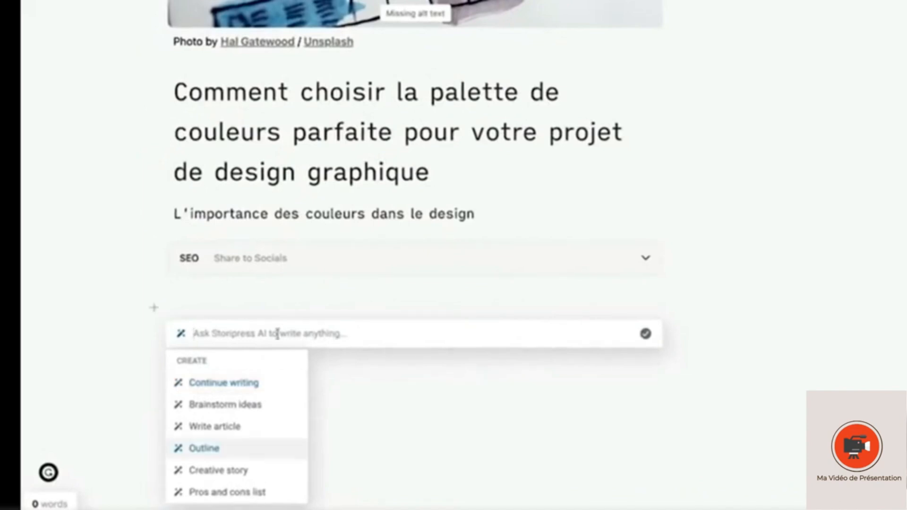
pyautogui.click(200, 427)
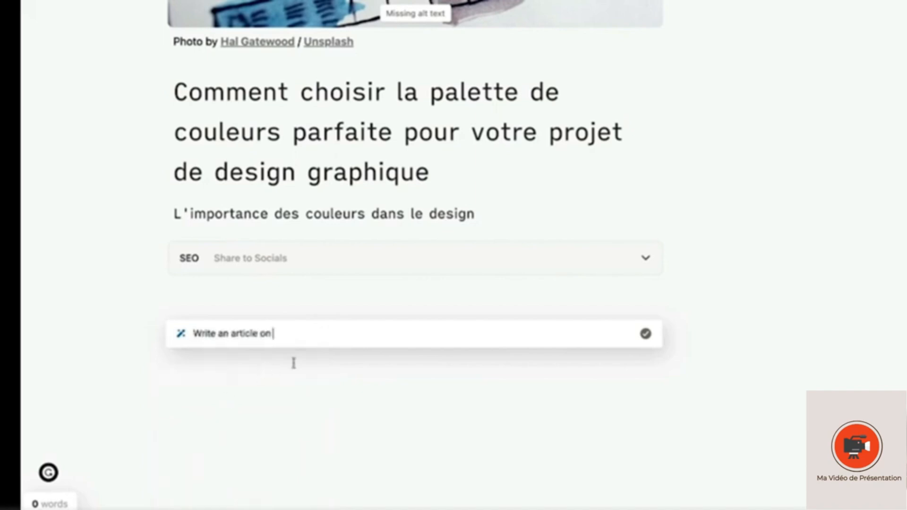
pyautogui.write('Comment choisir la palette de couleurs parfaite pour votre projet de design graphique')
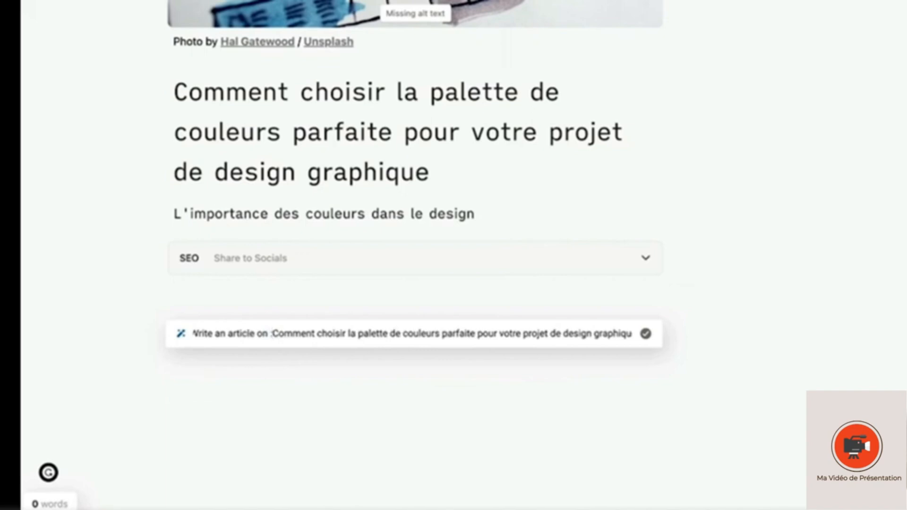
pyautogui.press('Return')
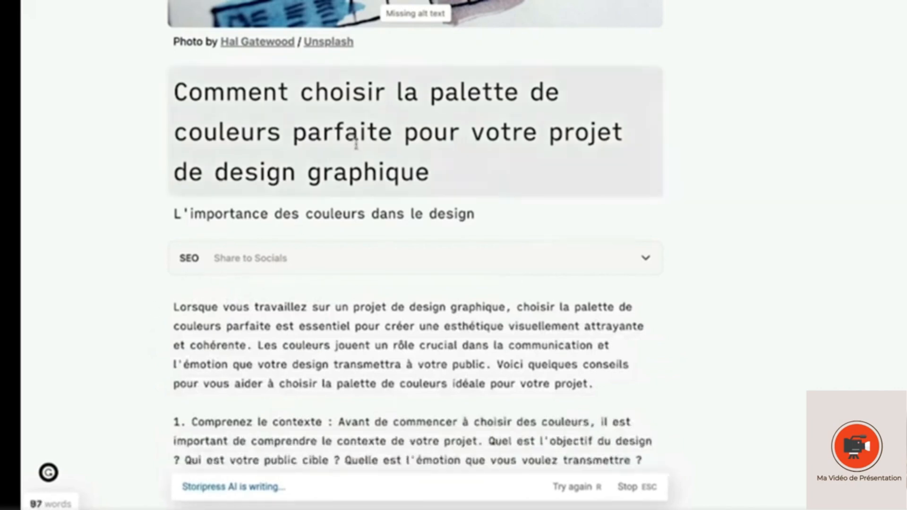
# Accept the AI-written text as the article body and return to the beginning of the article
pyautogui.scroll(-4, 357, 142)
pyautogui.scroll(-2, 358, 148)
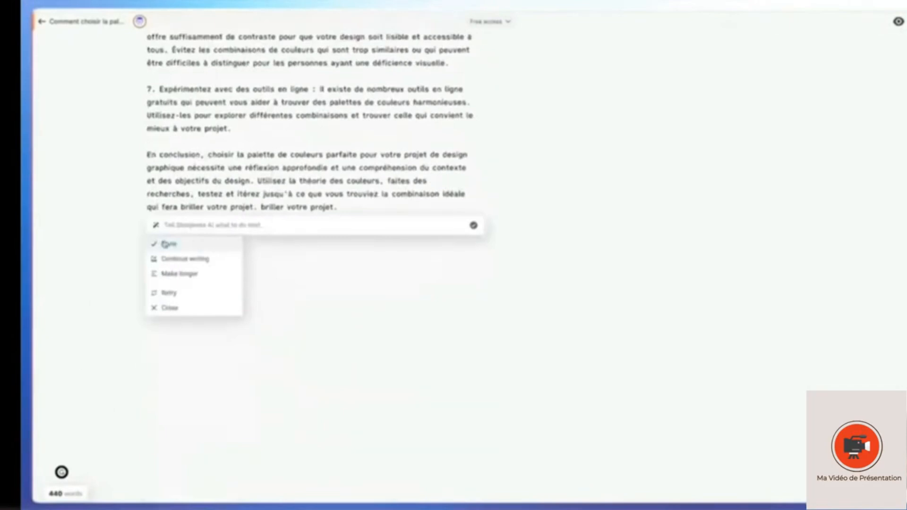
pyautogui.click(166, 244)
pyautogui.scroll(8, 246, 269)
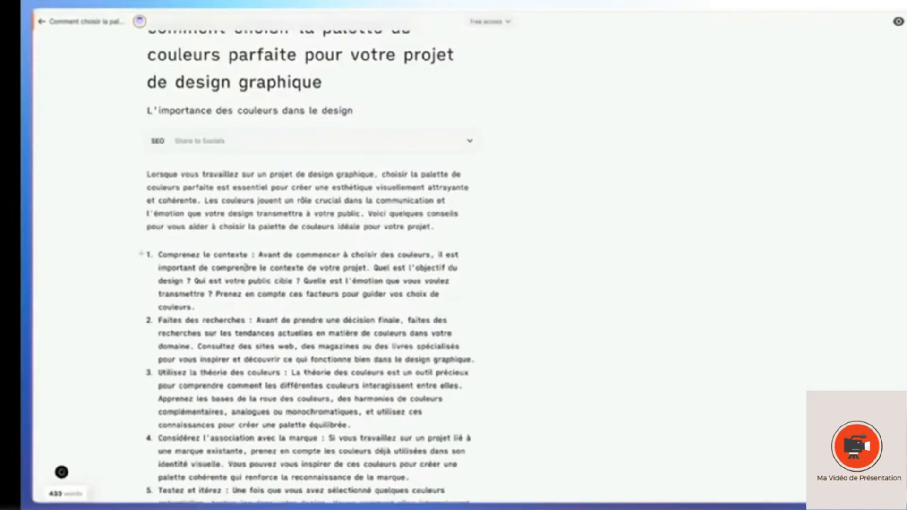
pyautogui.scroll(1, 253, 254)
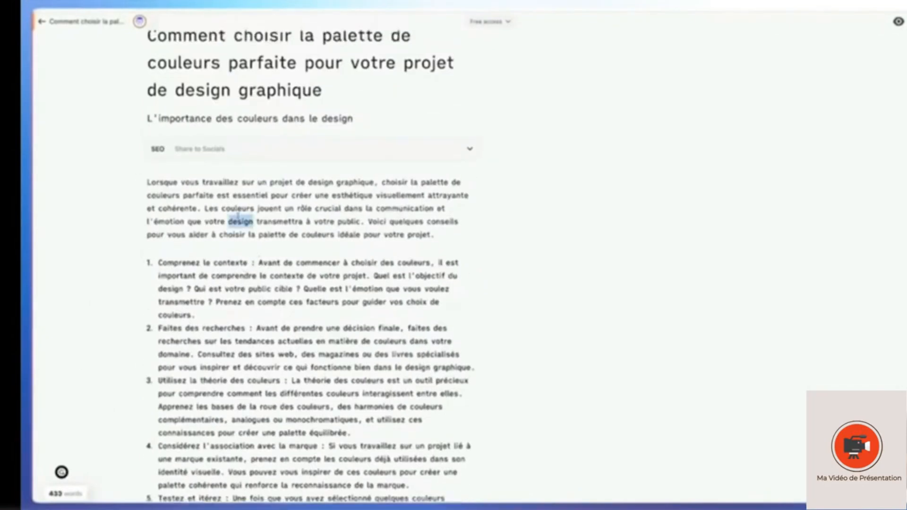
# Examine the AI editing and utility options offered for the introductory paragraph, leaving its text as it is
pyautogui.tripleClick(241, 222)
pyautogui.click(229, 164)
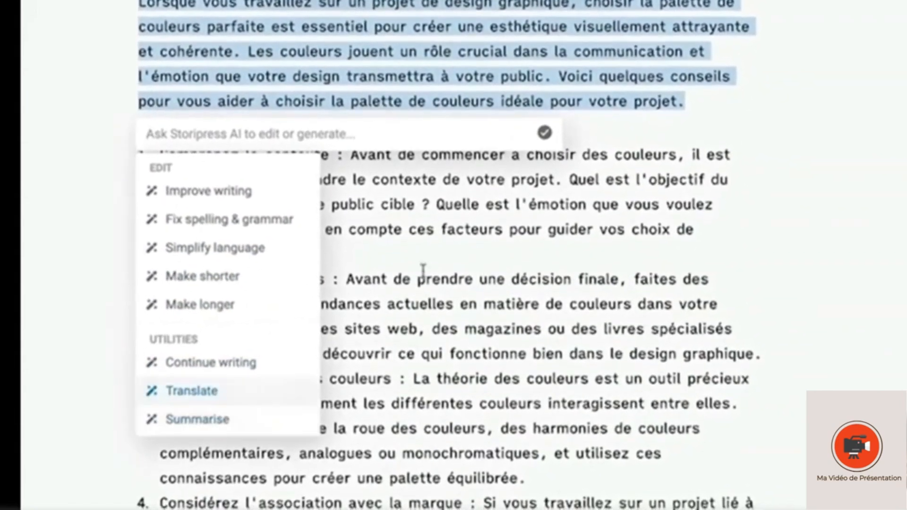
pyautogui.click(459, 190)
pyautogui.click(418, 134)
# Examine the AI creation options on a new line after the concluding paragraph
pyautogui.scroll(-14, 423, 194)
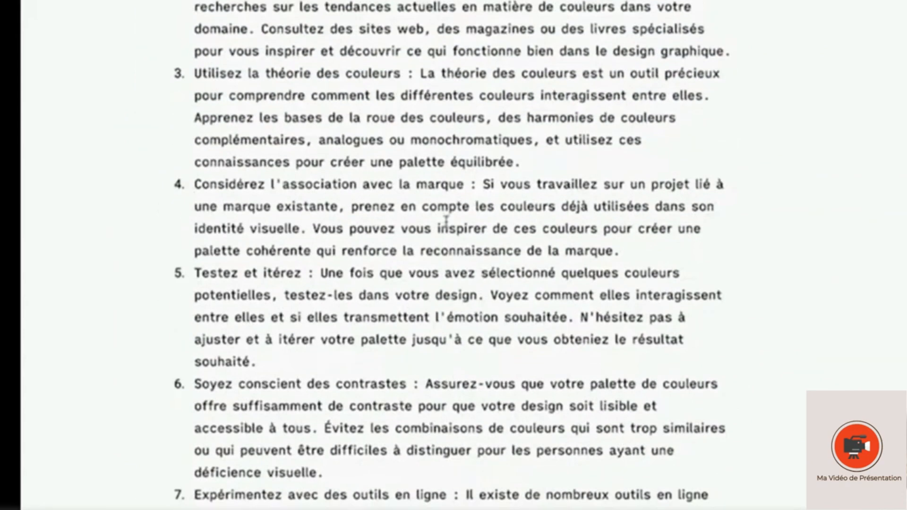
pyautogui.press('Return')
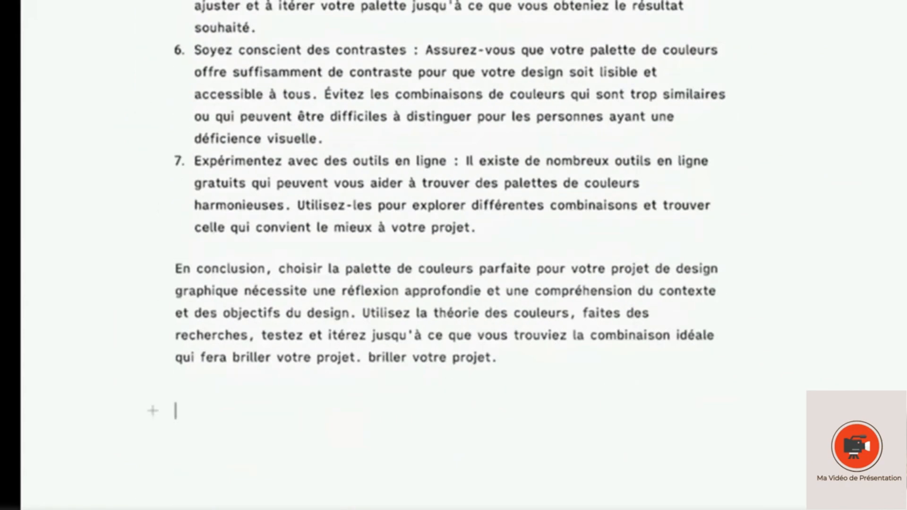
pyautogui.press('space')
pyautogui.scroll(-5, 510, 376)
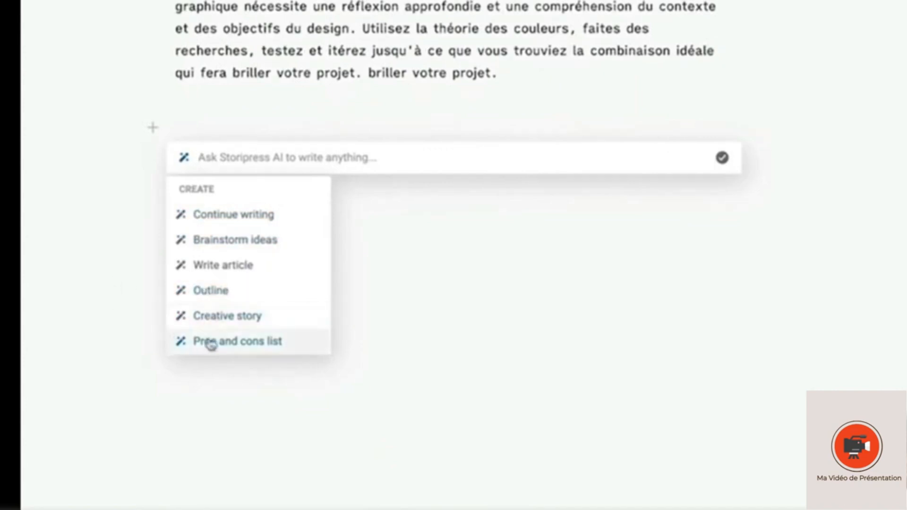
pyautogui.click(385, 280)
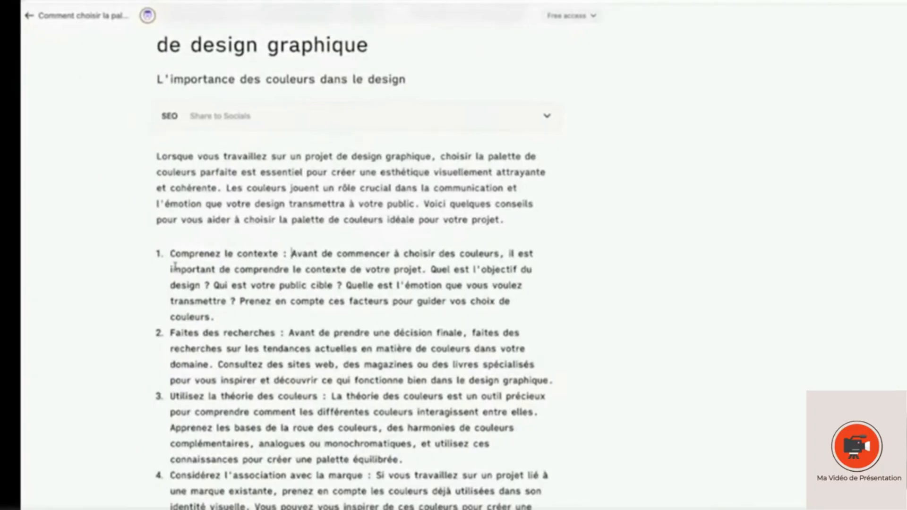
# Split the first list item after "Comprenez le contexte :" and turn that phrase into a Heading 2
pyautogui.press('Return')
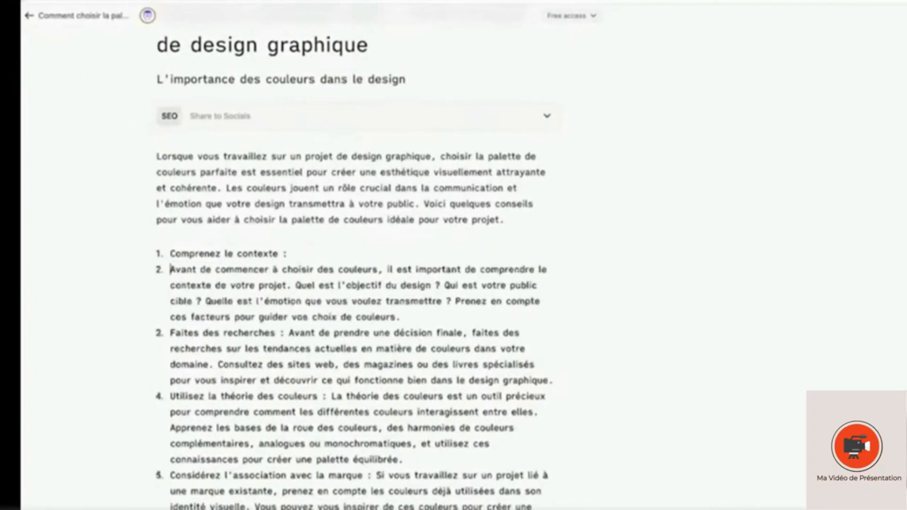
pyautogui.tripleClick(265, 253)
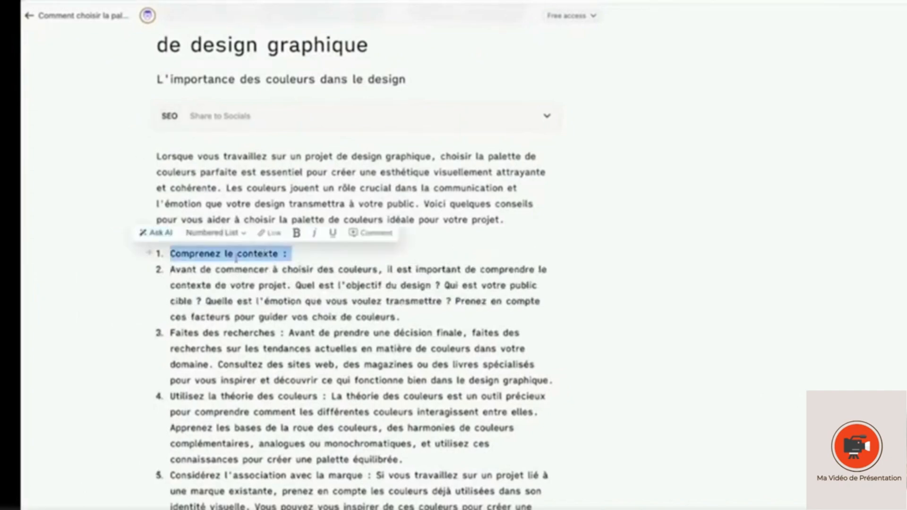
pyautogui.click(208, 238)
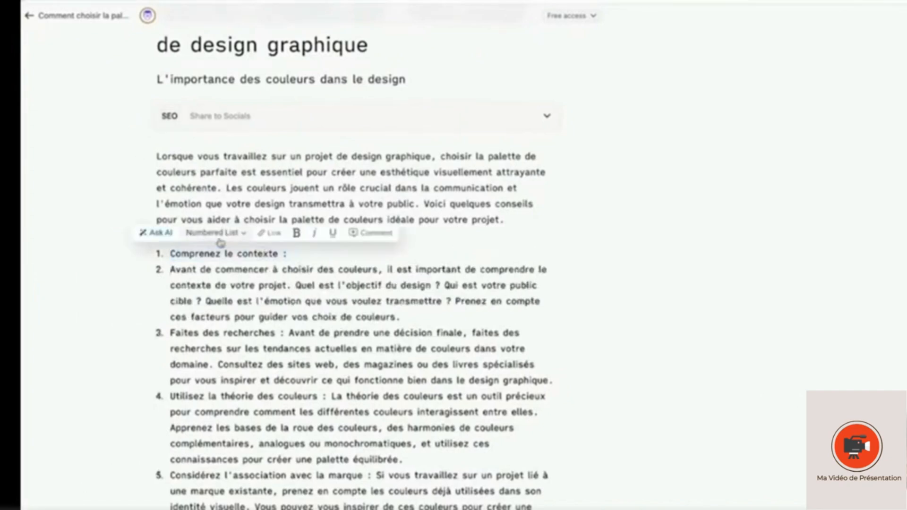
pyautogui.tripleClick(238, 253)
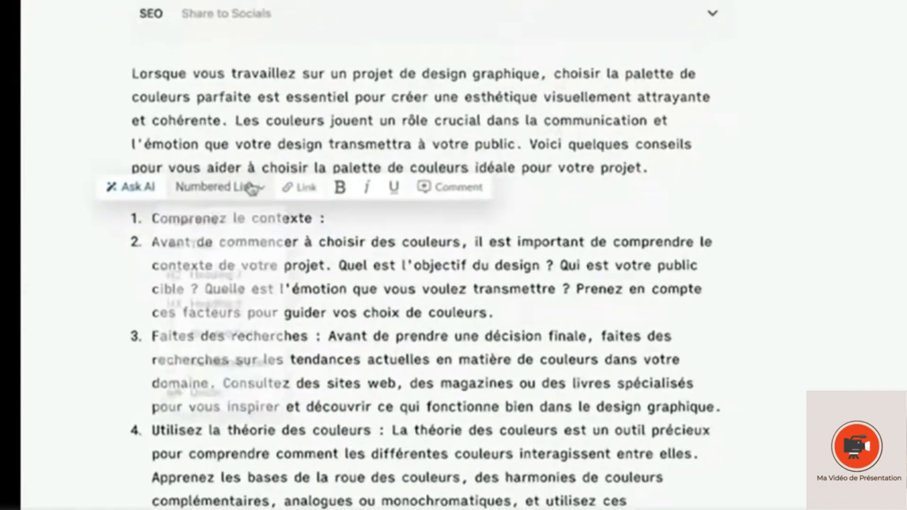
pyautogui.click(248, 208)
pyautogui.click(220, 267)
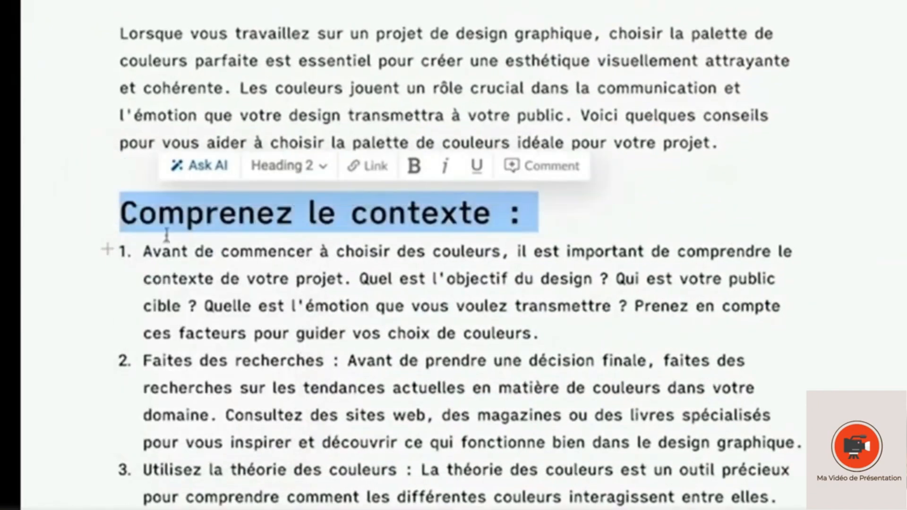
# Convert the numbered item beginning "Avant de commencer à choisir des couleurs" into plain text
pyautogui.click(253, 243)
pyautogui.tripleClick(253, 244)
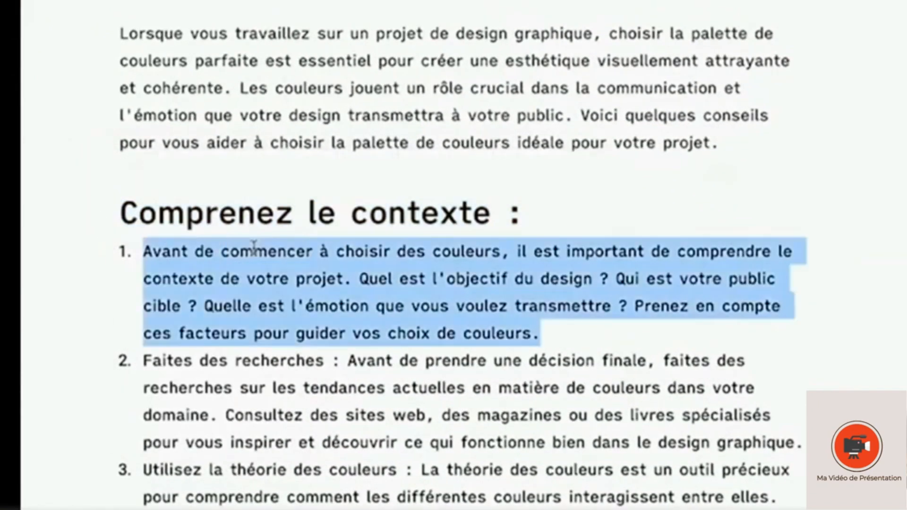
pyautogui.click(339, 219)
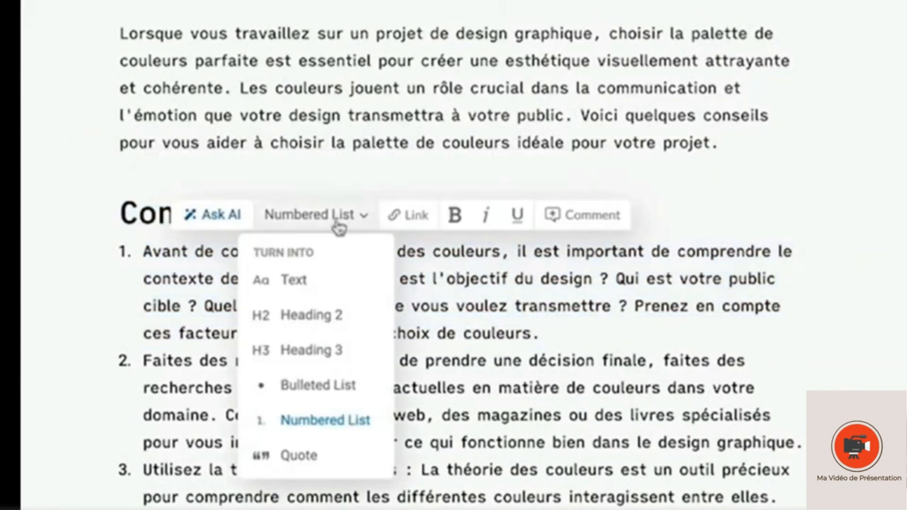
pyautogui.click(327, 283)
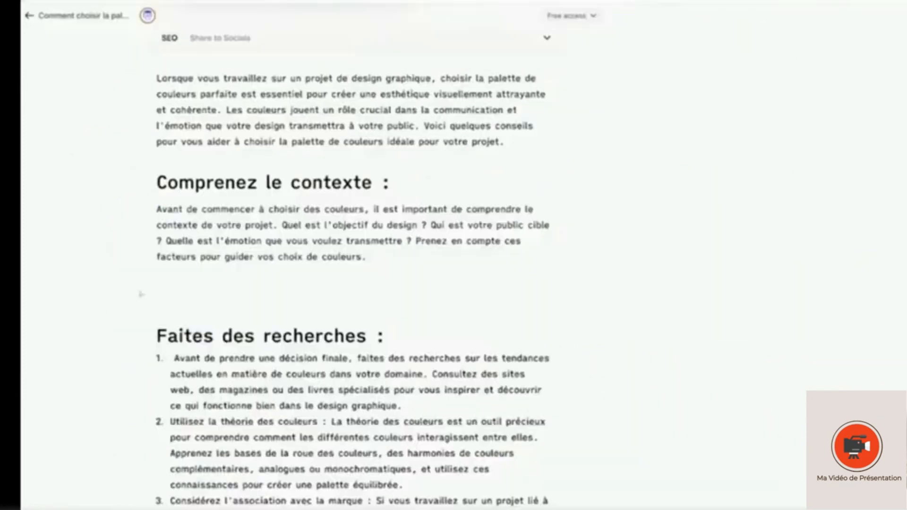
# Insert the Unsplash photo of hands over colour swatches, found by searching "couleurs", below the "Comprenez le contexte" paragraph
pyautogui.write('/')
pyautogui.scroll(-3, 302, 389)
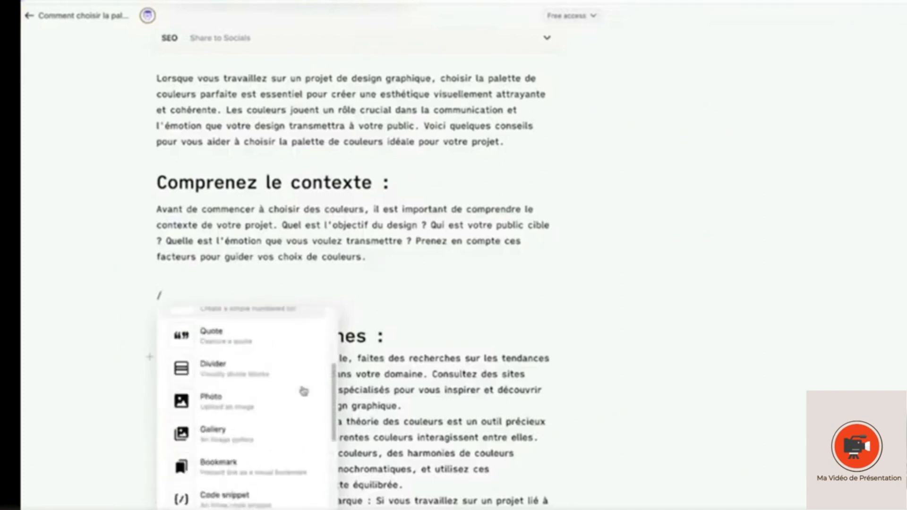
pyautogui.click(230, 399)
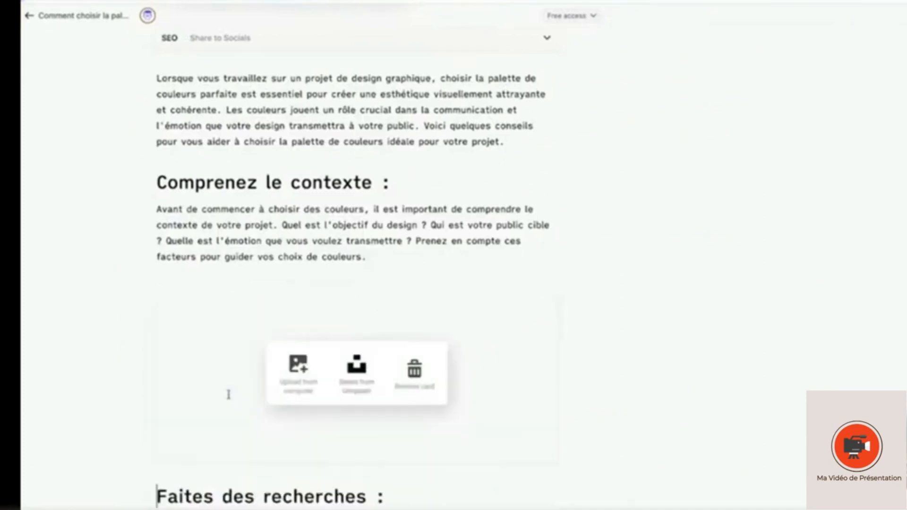
pyautogui.click(356, 384)
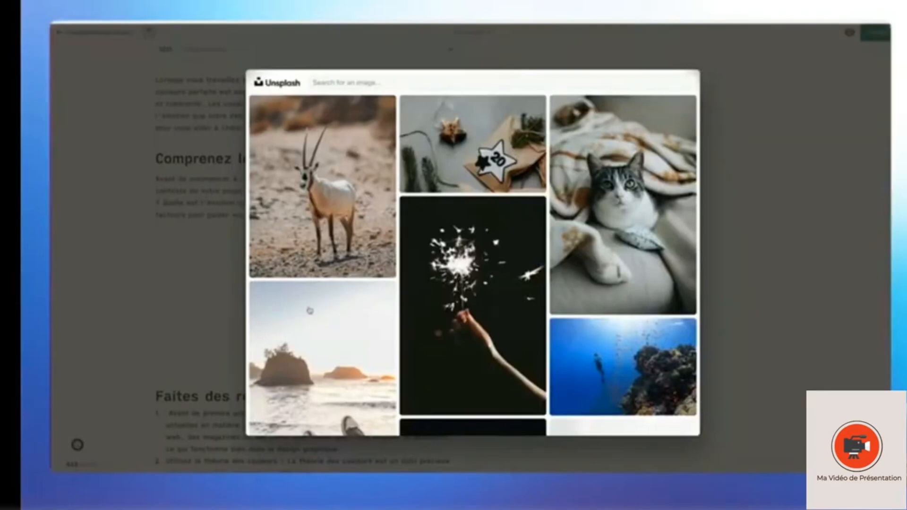
pyautogui.write('couleurs')
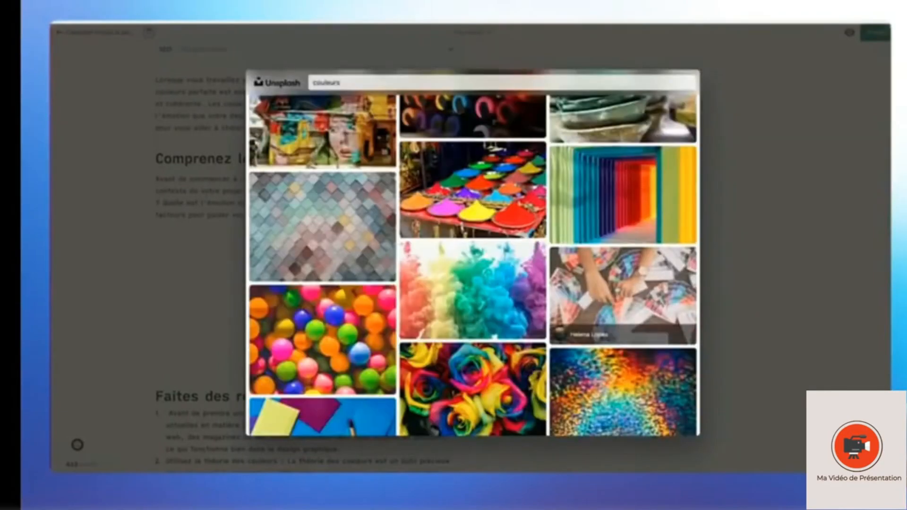
pyautogui.click(616, 289)
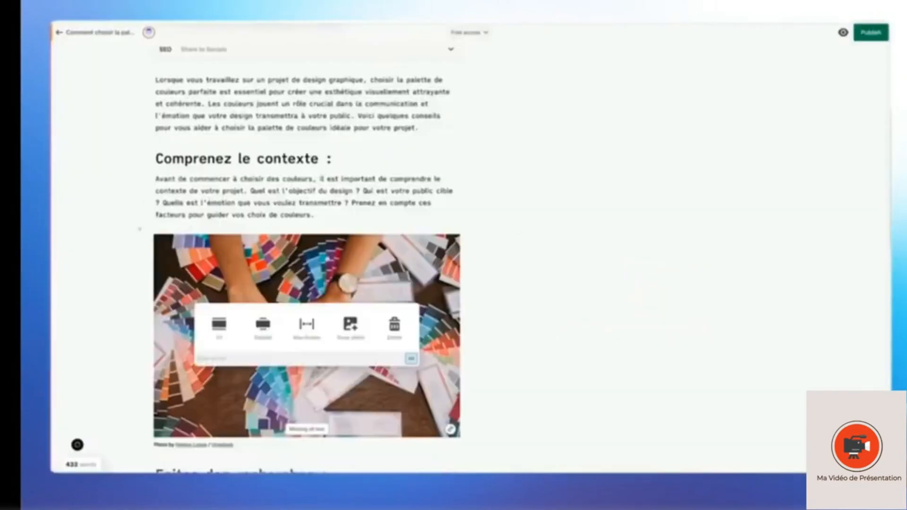
# Insert a table of contents above the "Comprenez le contexte" heading and test its section links
pyautogui.scroll(-3, 307, 256)
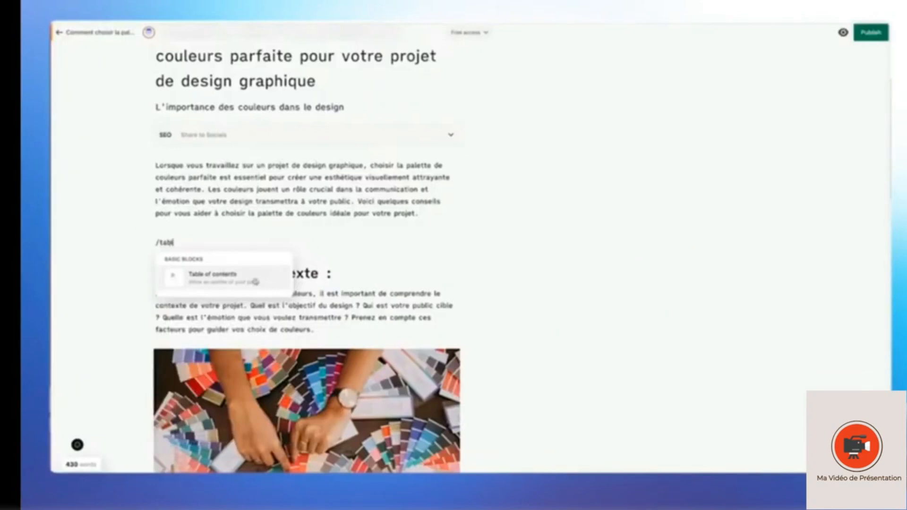
pyautogui.click(209, 279)
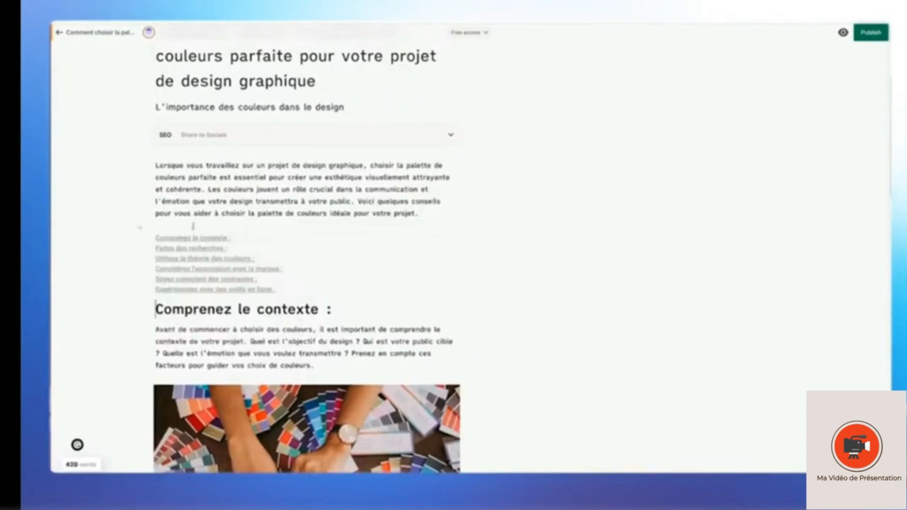
pyautogui.click(200, 289)
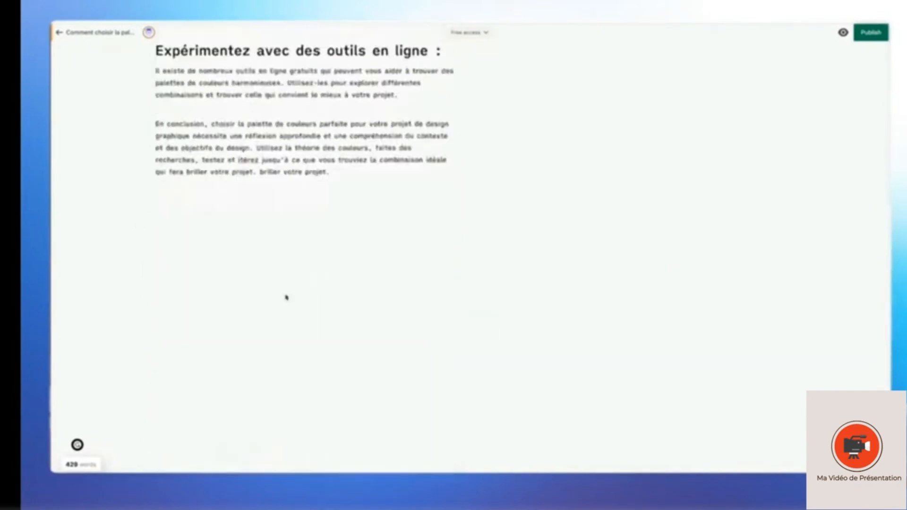
pyautogui.scroll(15, 230, 161)
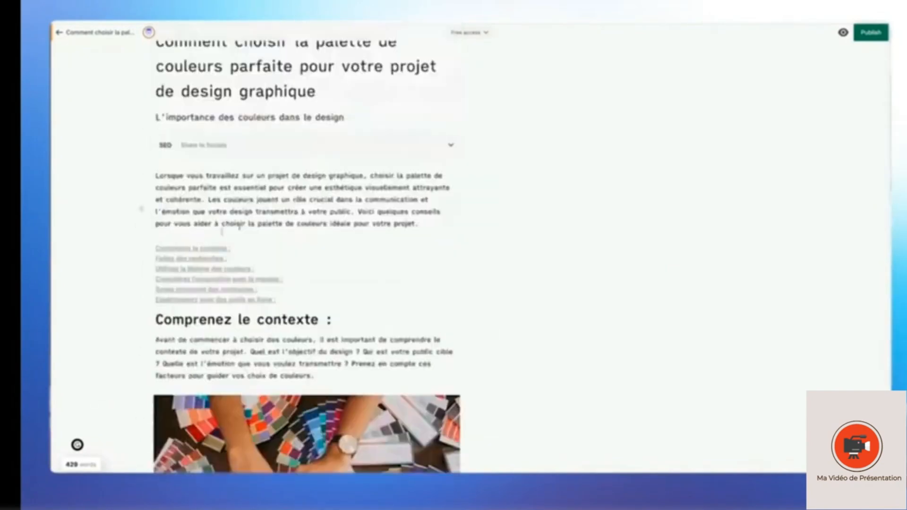
pyautogui.click(210, 271)
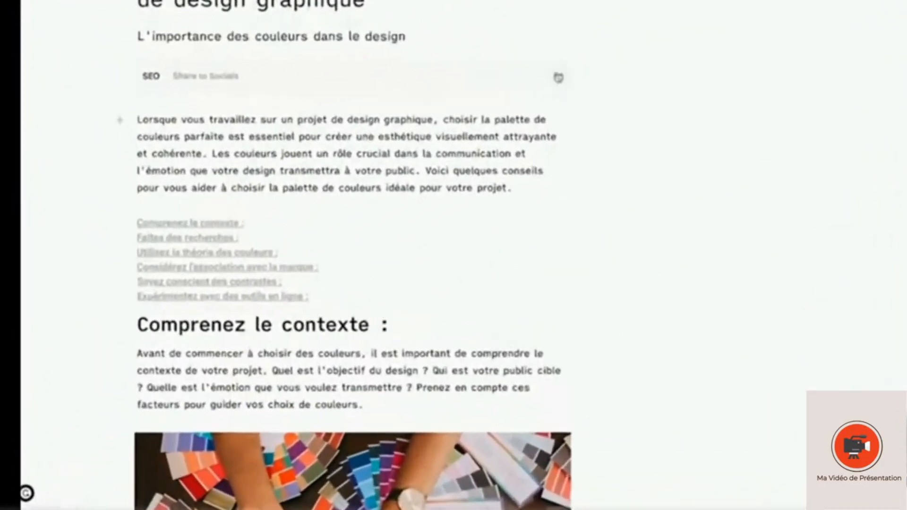
# Generate the article's SEO search title with AI and trim it to "Conseils pour choisir la palette de couleurs parfaite"
pyautogui.click(558, 78)
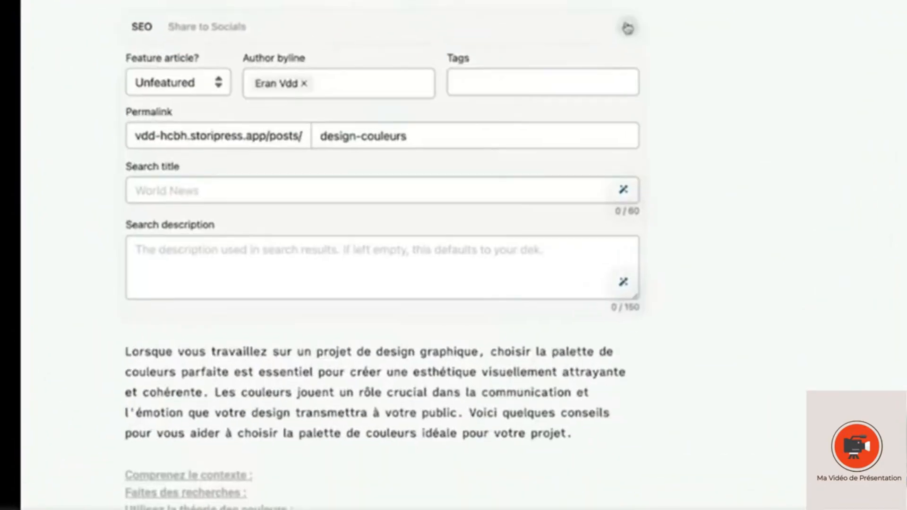
pyautogui.click(349, 182)
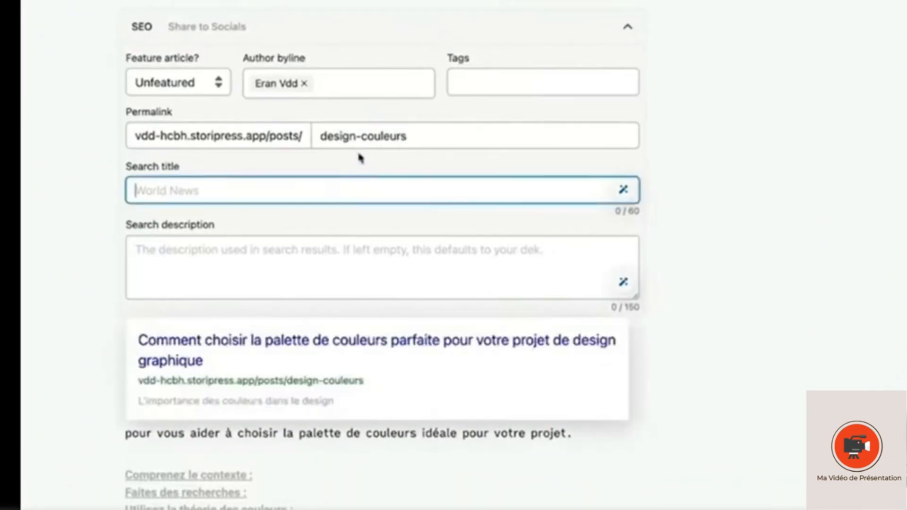
pyautogui.click(410, 253)
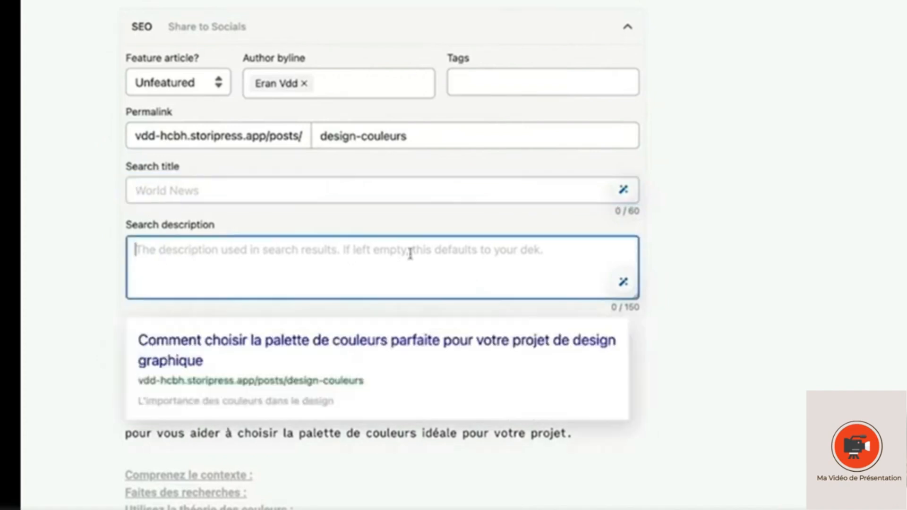
pyautogui.click(379, 203)
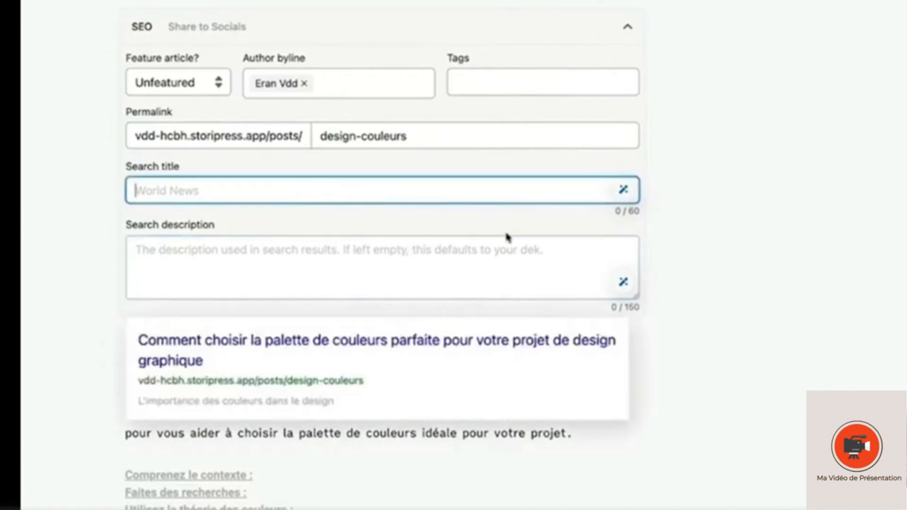
pyautogui.click(624, 191)
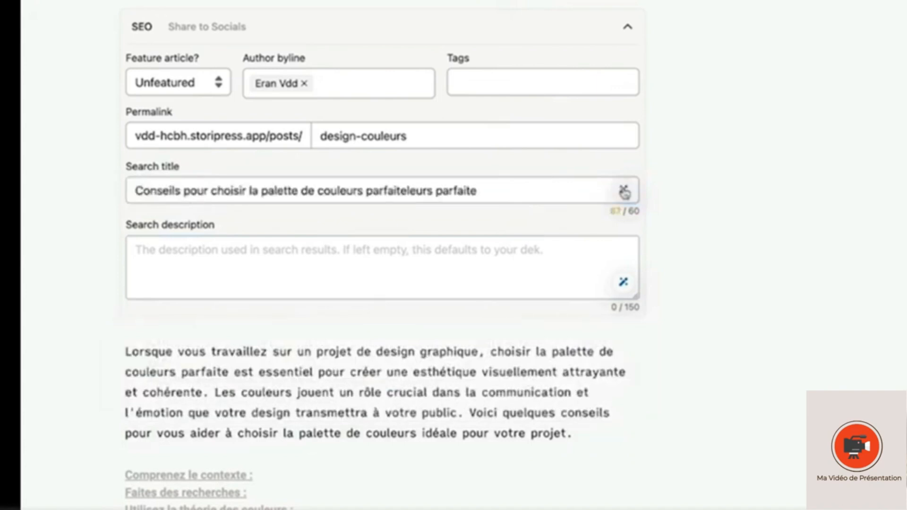
pyautogui.moveTo(407, 190); pyautogui.dragTo(517, 187)
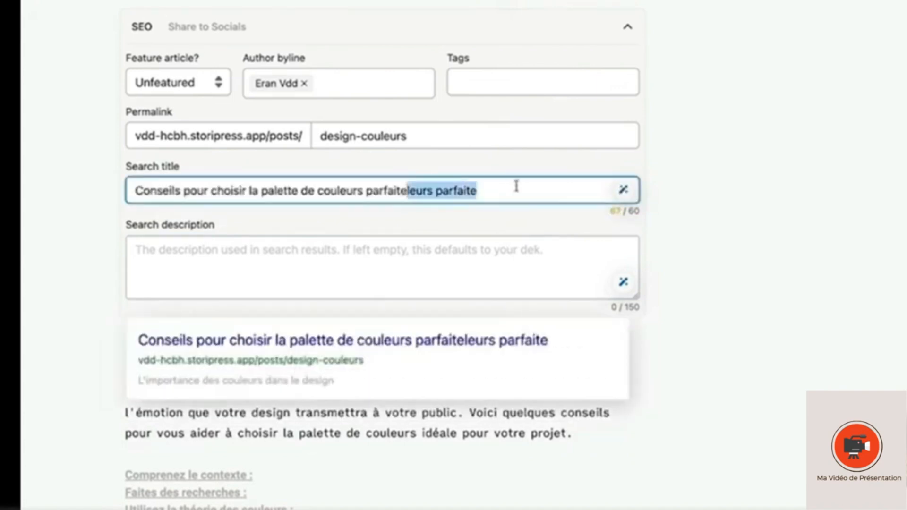
pyautogui.press('BackSpace')
# Generate the search description with AI and delete the duplicated "entiels." at its end
pyautogui.click(451, 276)
pyautogui.click(622, 283)
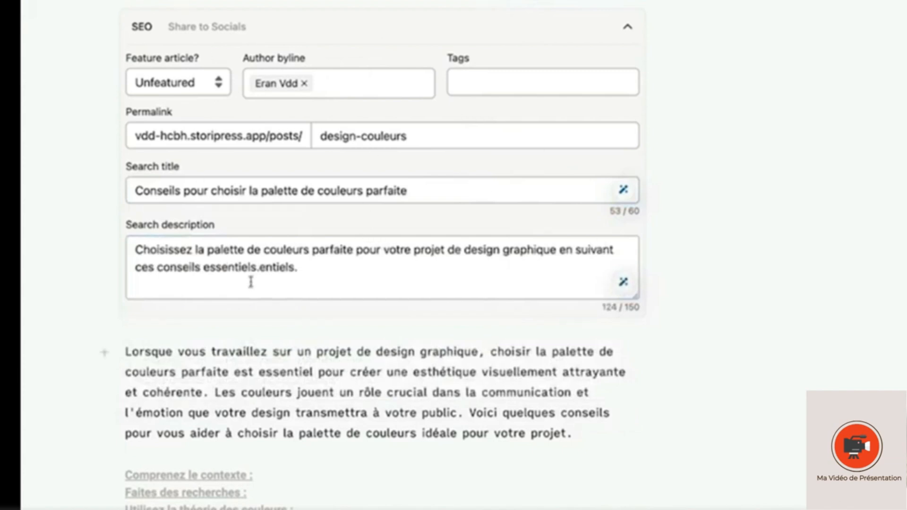
pyautogui.moveTo(257, 267); pyautogui.dragTo(299, 267)
pyautogui.press('BackSpace')
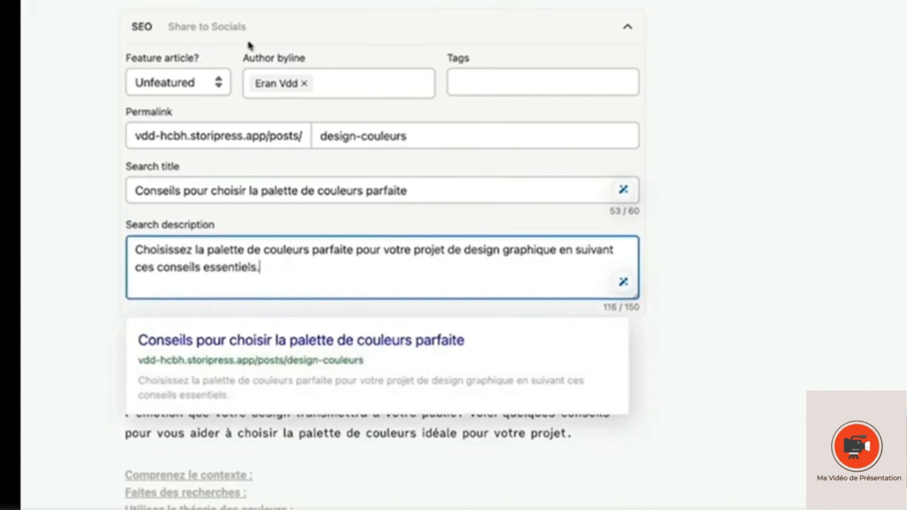
# Open the article's social sharing settings and enable sharing to LinkedIn
pyautogui.click(175, 33)
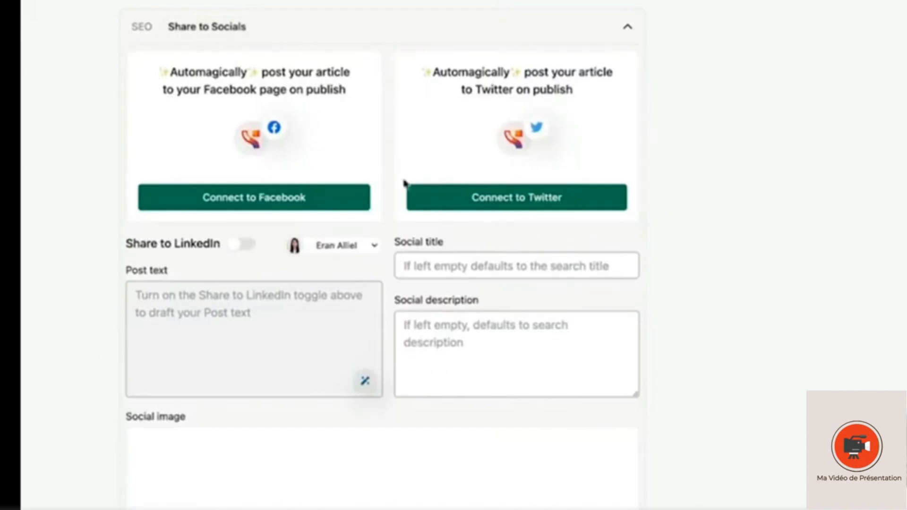
pyautogui.click(242, 245)
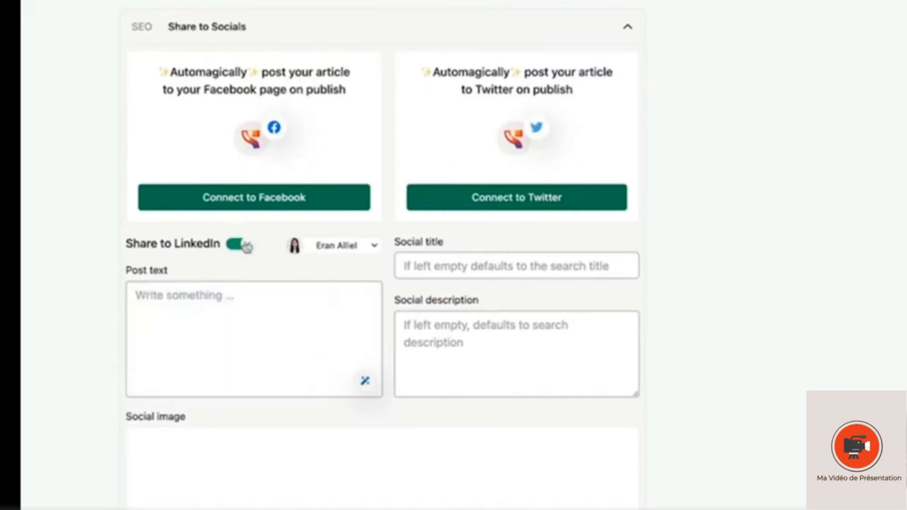
pyautogui.scroll(-3, 287, 322)
pyautogui.click(441, 87)
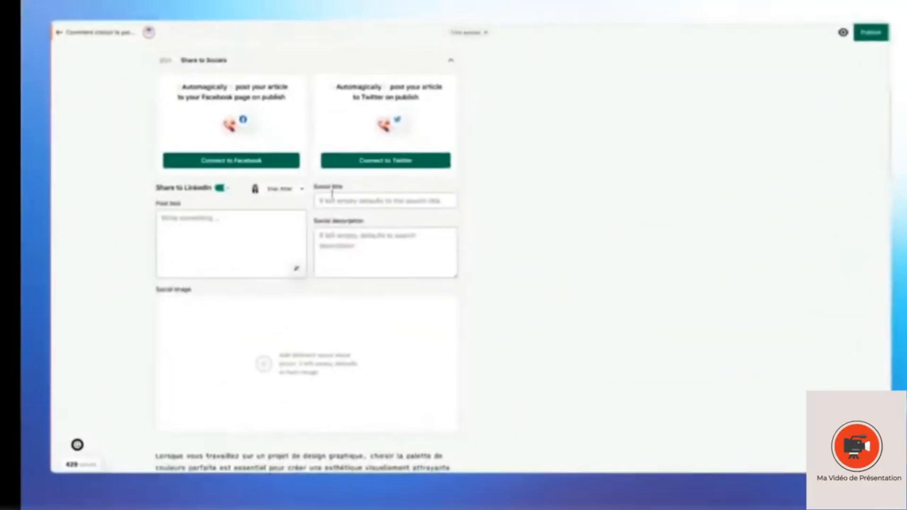
# Enter "Découvrez mon nouvel article sur les couleurs" as the LinkedIn post text
pyautogui.click(337, 200)
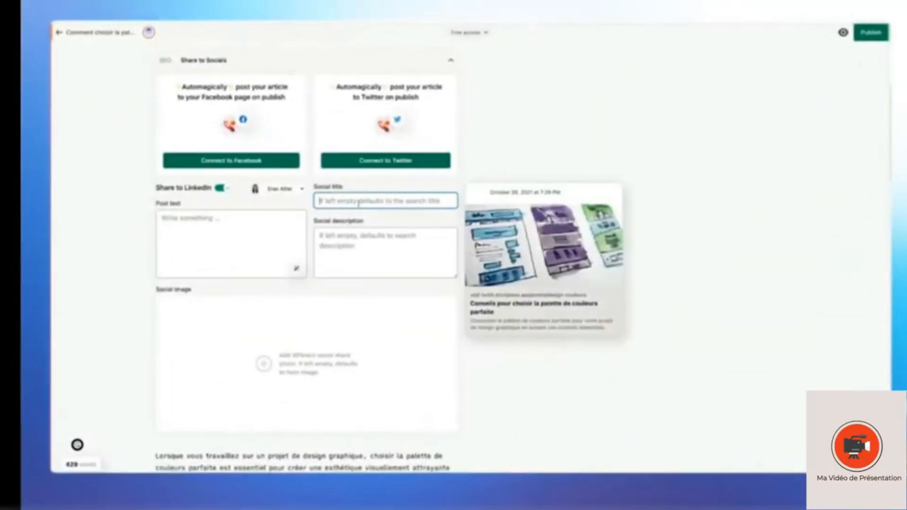
pyautogui.click(358, 251)
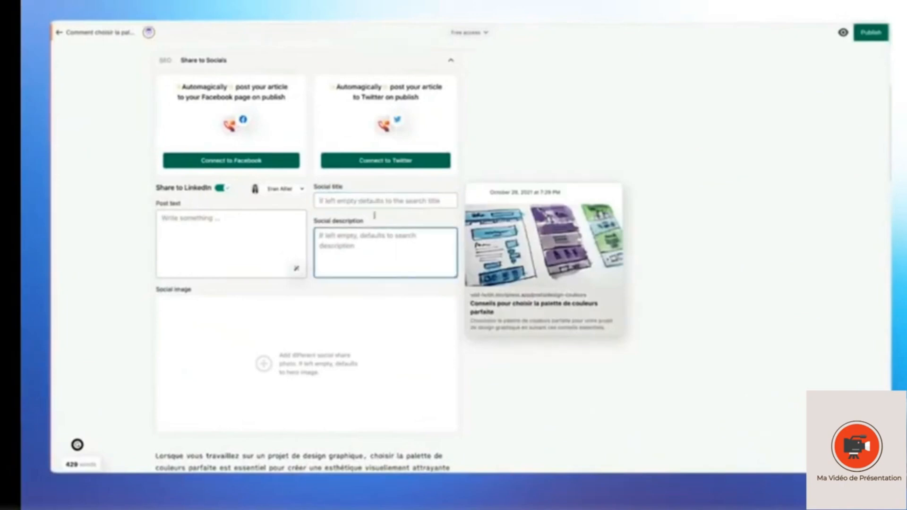
pyautogui.click(220, 243)
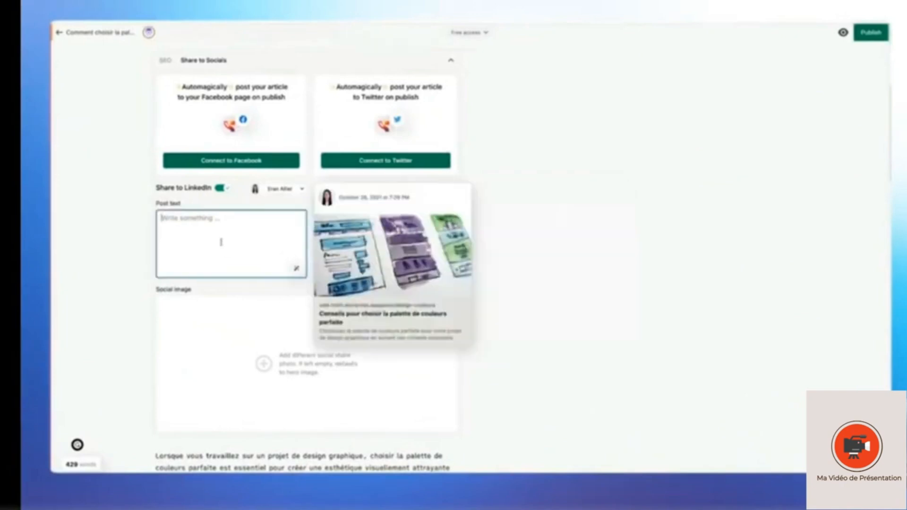
pyautogui.write('D')
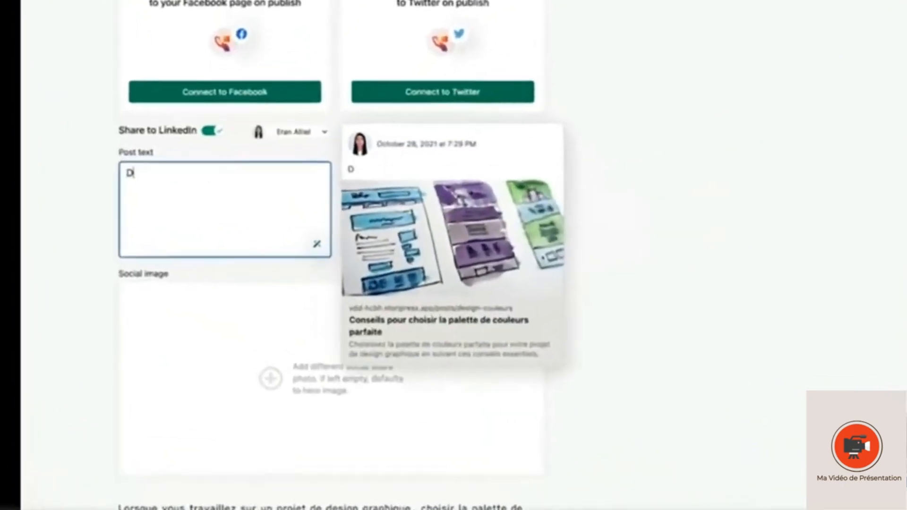
pyautogui.write('écouvre')
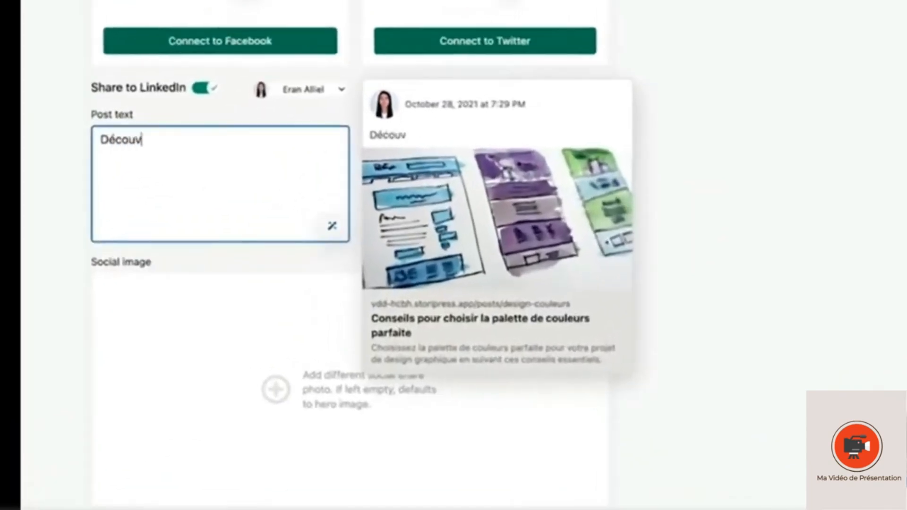
pyautogui.write('z mon nouvel article sur les couleurs')
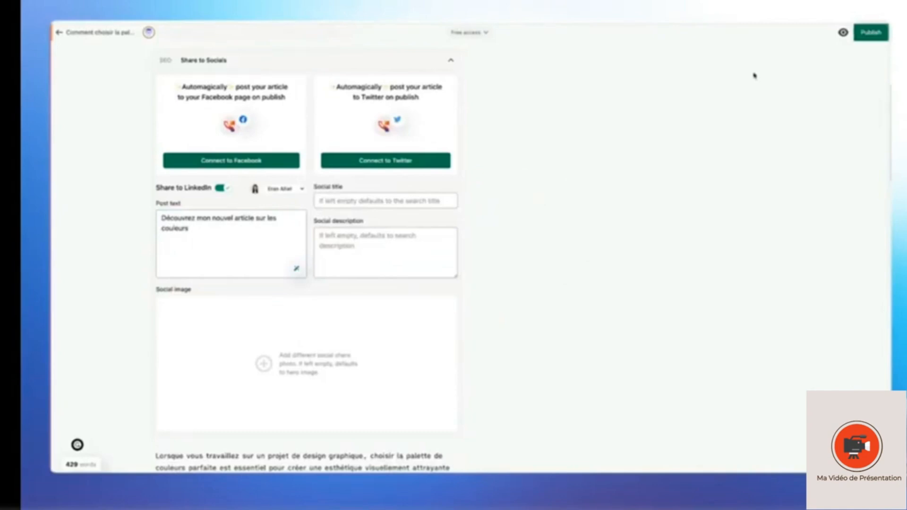
# Review the SEO guidance in the publishing options, especially the point about missing photo alt text
pyautogui.click(868, 33)
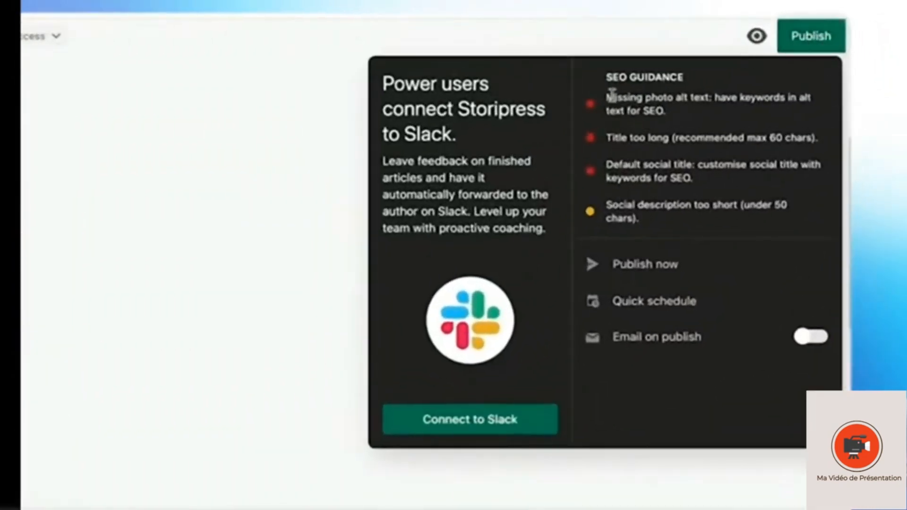
pyautogui.moveTo(610, 95); pyautogui.dragTo(658, 231)
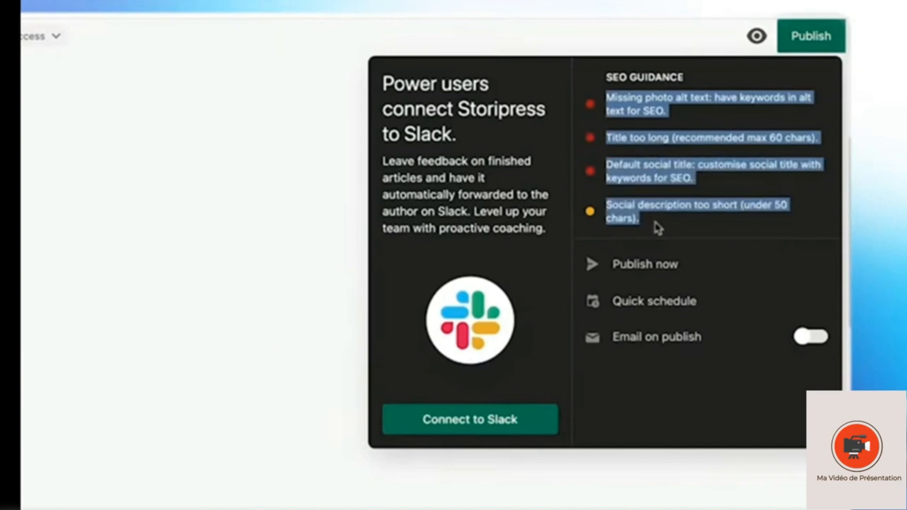
pyautogui.moveTo(668, 124); pyautogui.dragTo(607, 96)
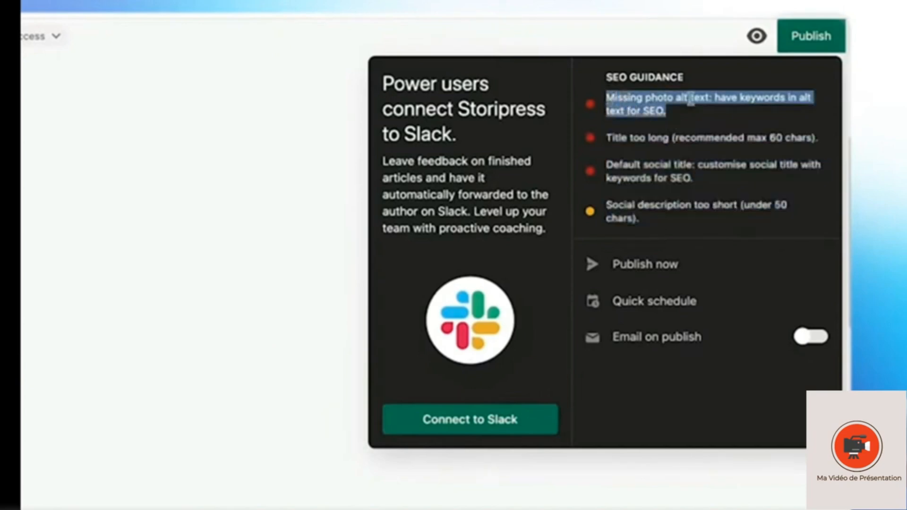
pyautogui.click(671, 98)
pyautogui.moveTo(671, 98); pyautogui.dragTo(696, 98)
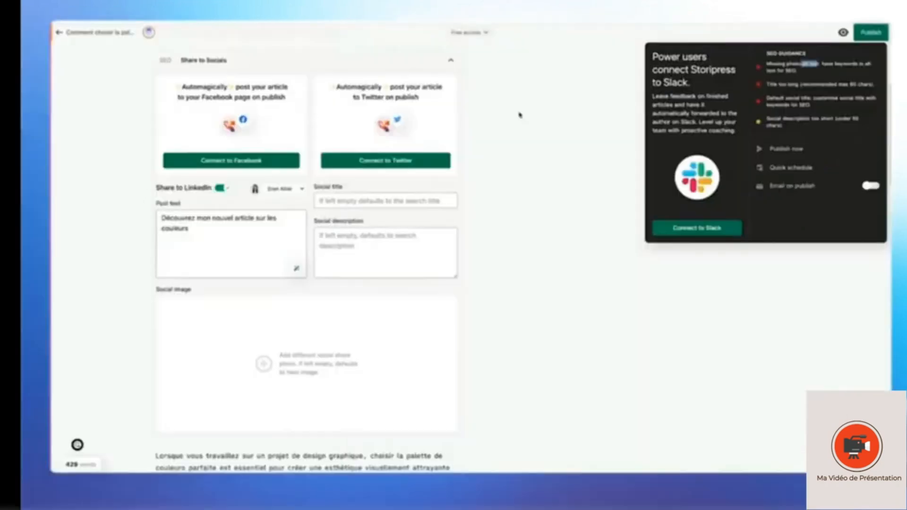
# Set the alt text of the colour swatch photo above "Faites des recherches" to "description" and recheck the SEO guidance
pyautogui.click(520, 115)
pyautogui.scroll(-10, 508, 137)
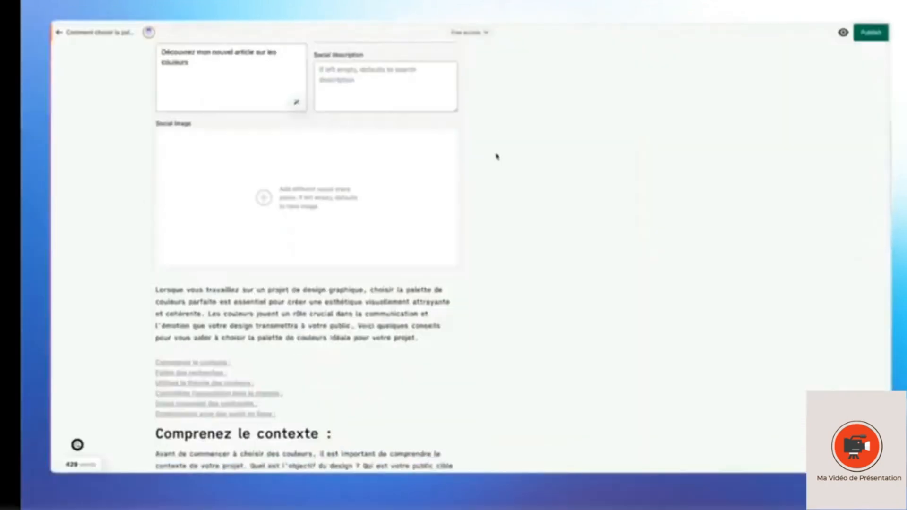
pyautogui.scroll(-4, 497, 156)
pyautogui.moveTo(311, 209)
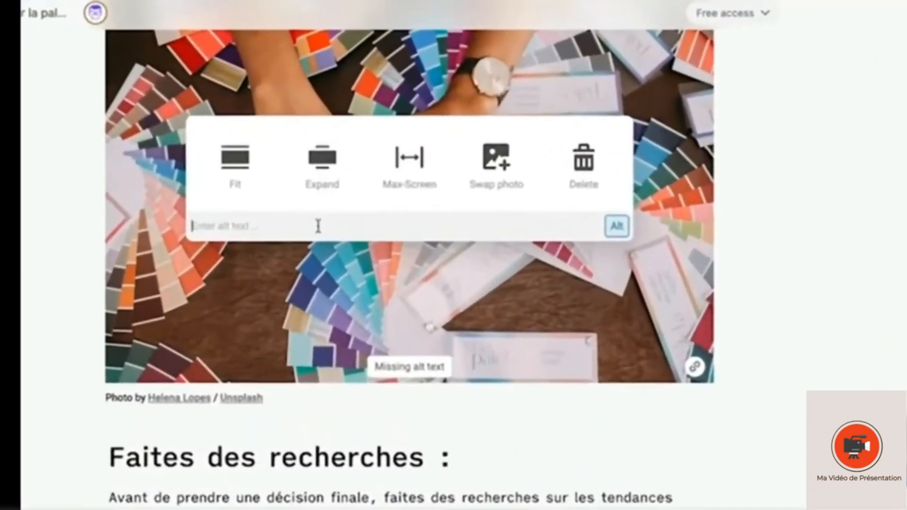
pyautogui.write('description')
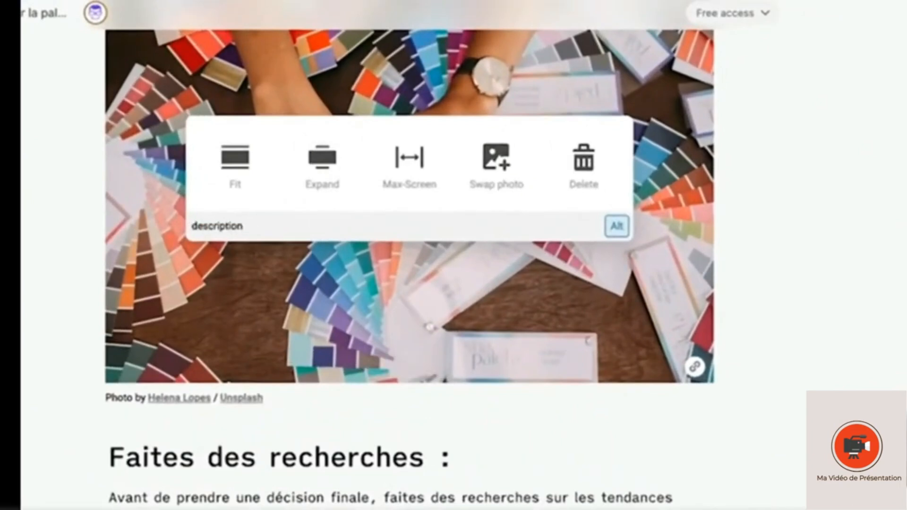
pyautogui.press('Return')
pyautogui.click(871, 32)
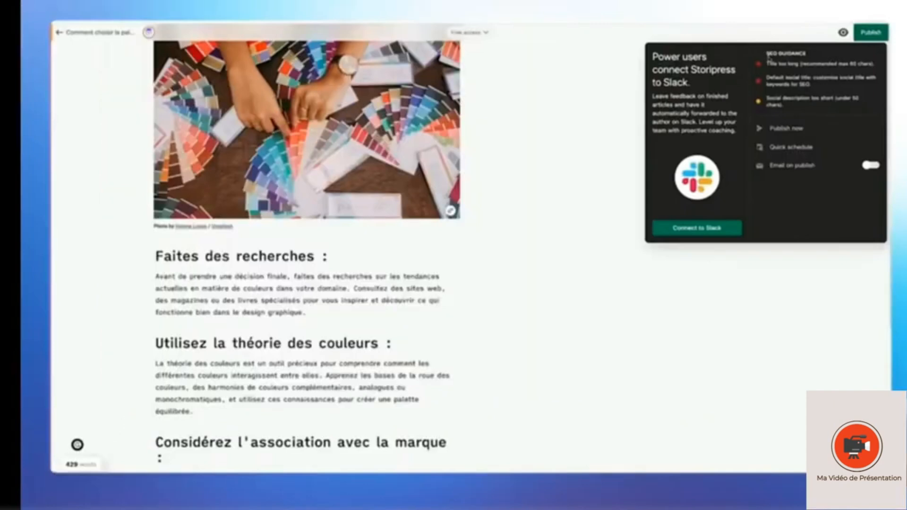
pyautogui.moveTo(765, 61); pyautogui.dragTo(772, 95)
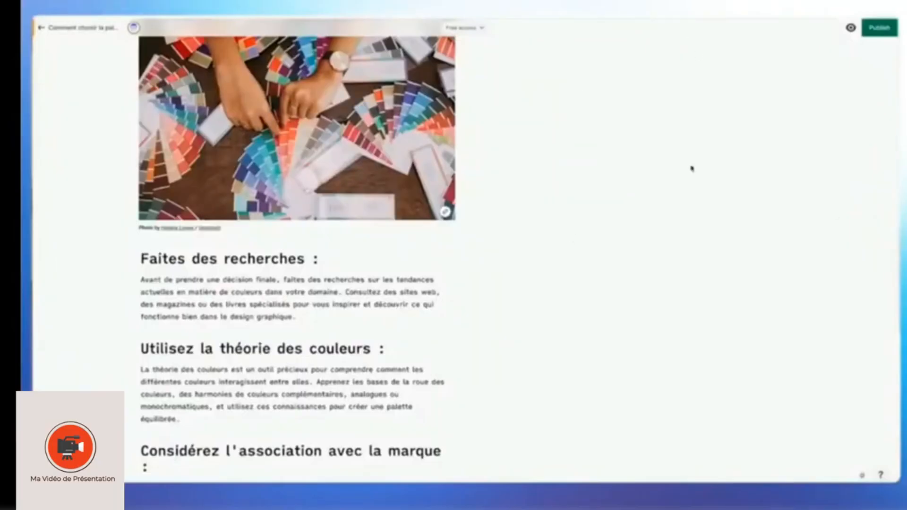
# Preview the article in the alternative designs, including the split black one, and return to the centred title above the image
pyautogui.click(851, 28)
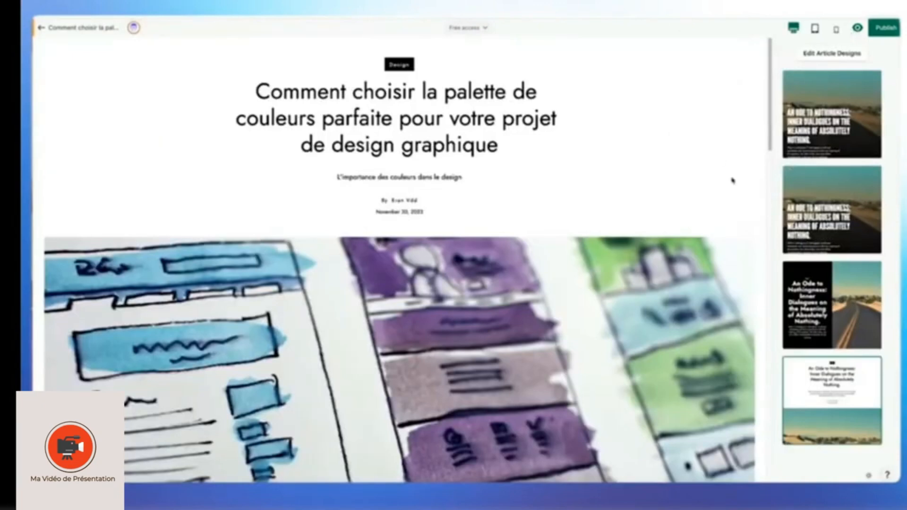
pyautogui.click(784, 192)
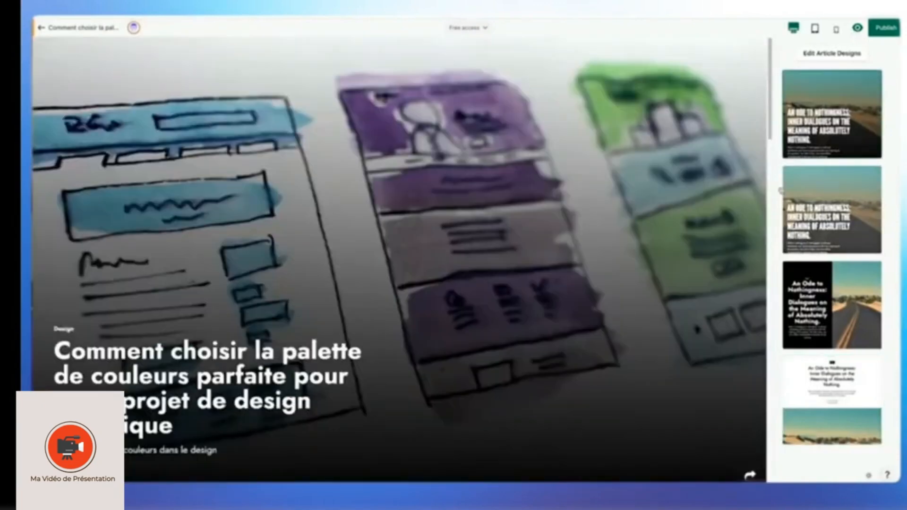
pyautogui.scroll(-20, 719, 188)
pyautogui.scroll(-3, 719, 188)
pyautogui.click(804, 217)
pyautogui.click(799, 288)
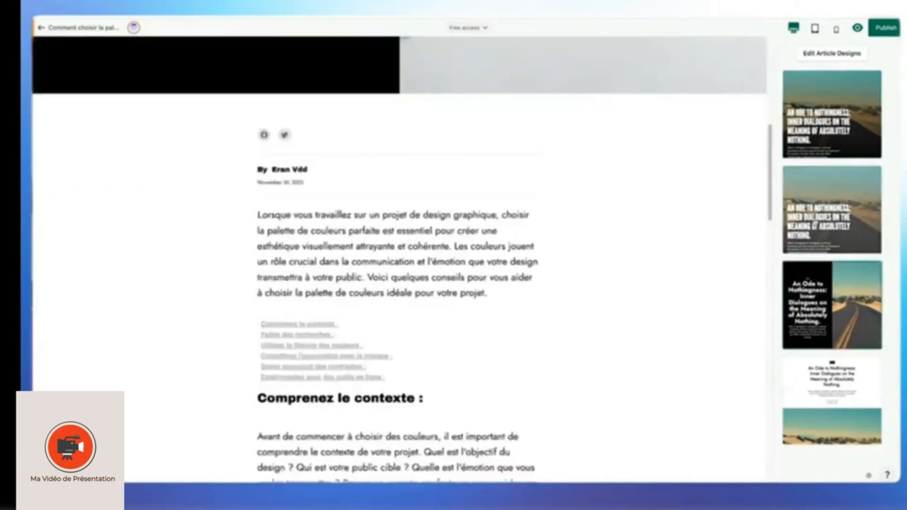
pyautogui.scroll(8, 732, 207)
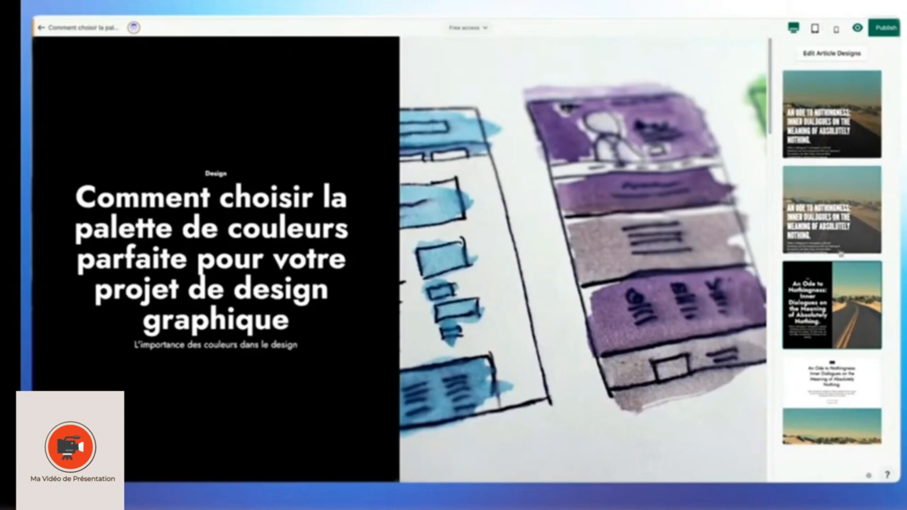
pyautogui.click(851, 383)
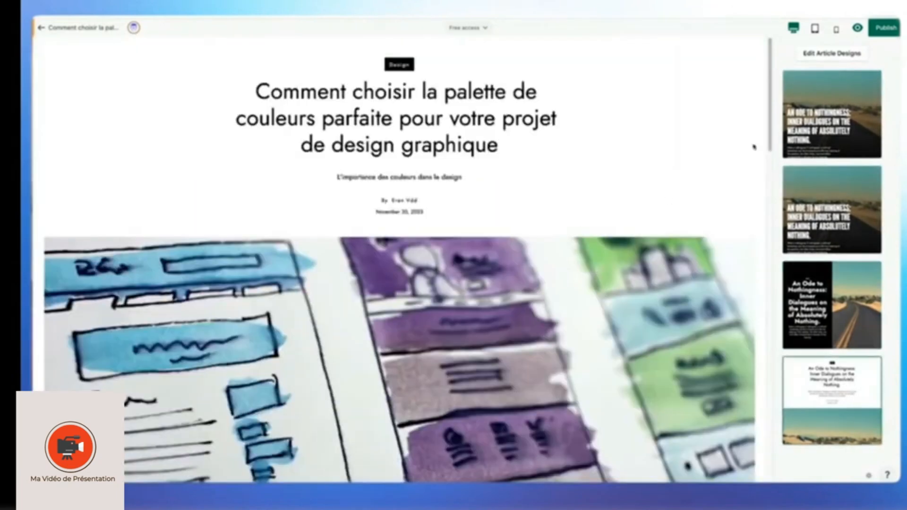
# Open the article design for editing, try the purple and orange interview layout, and apply the "Another Day Another Dollar" laptop layout
pyautogui.click(819, 54)
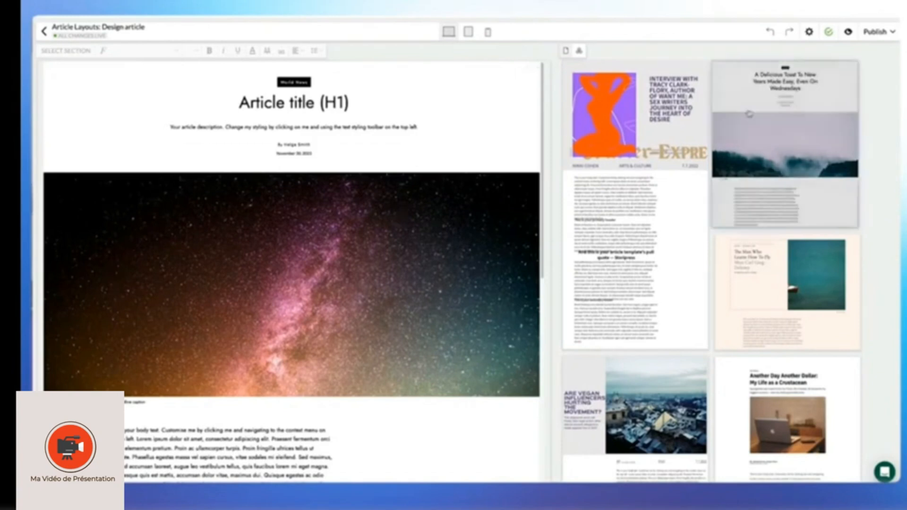
pyautogui.click(679, 161)
pyautogui.scroll(-2, 680, 165)
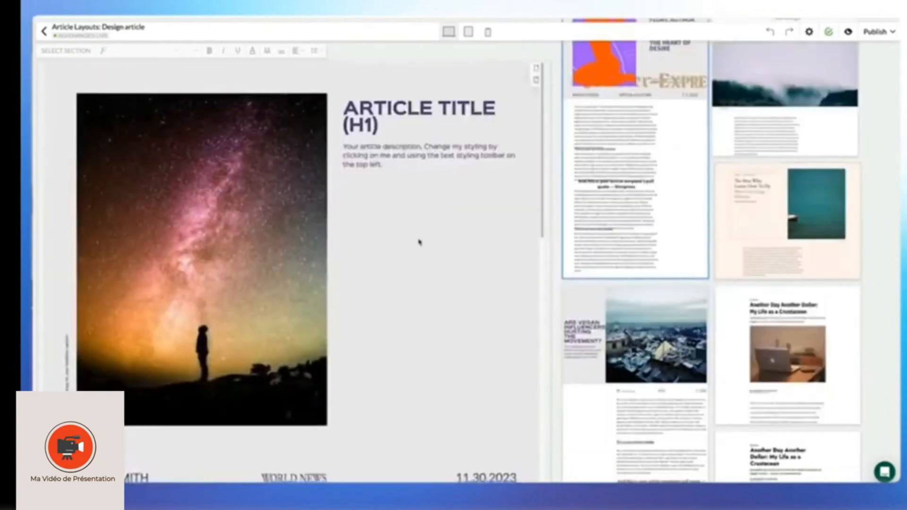
pyautogui.scroll(-15, 420, 241)
pyautogui.scroll(5, 420, 240)
pyautogui.click(802, 326)
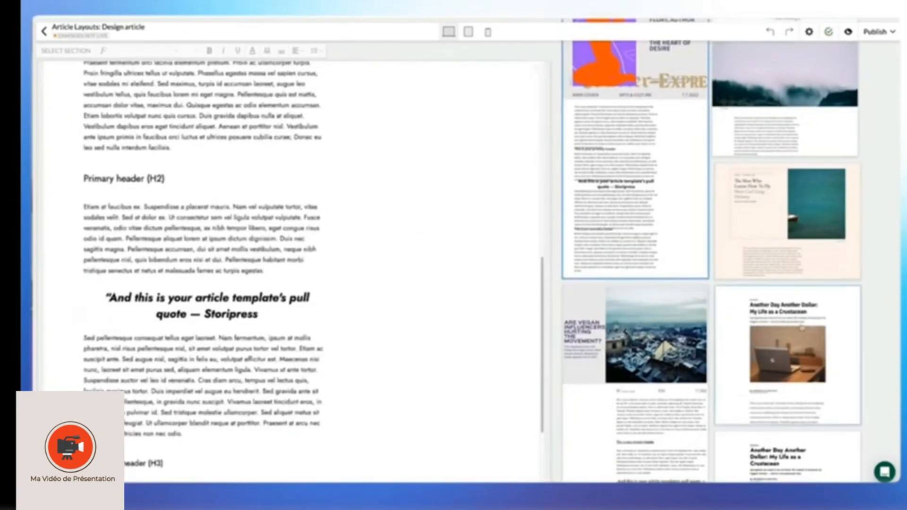
pyautogui.scroll(5, 425, 258)
pyautogui.scroll(5, 409, 252)
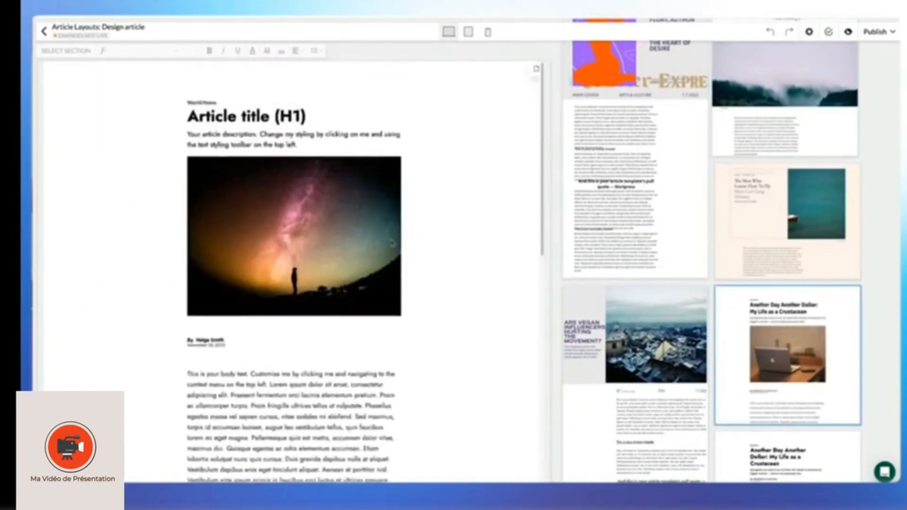
# Set the template's article title to the DejaVu Sans font at size 63
pyautogui.click(276, 117)
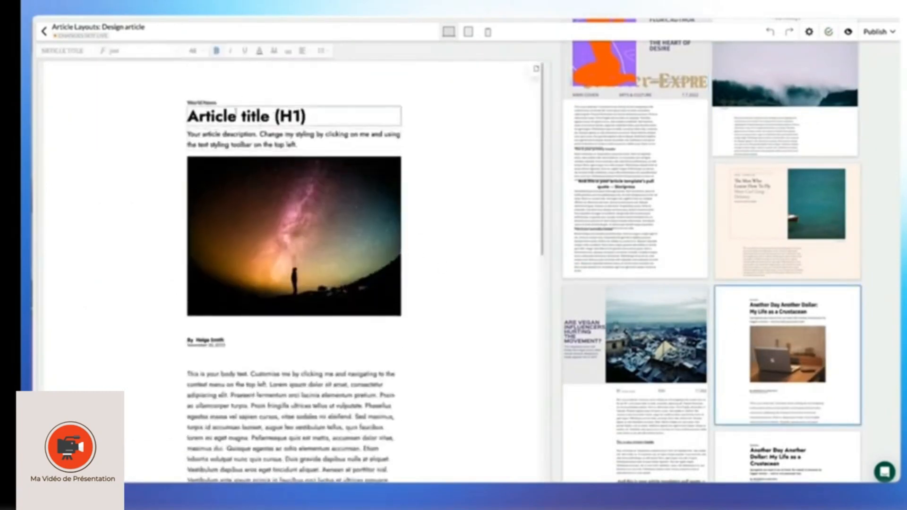
pyautogui.click(137, 52)
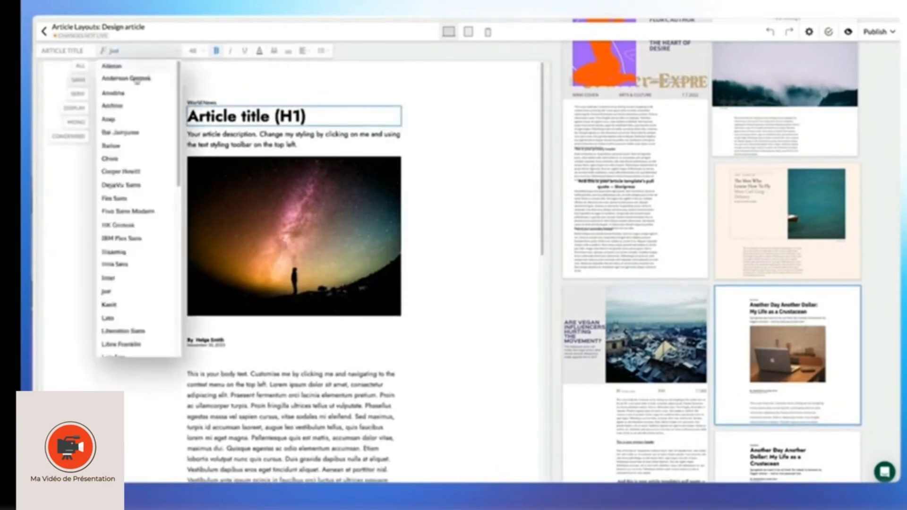
pyautogui.click(123, 185)
pyautogui.click(203, 51)
pyautogui.moveTo(203, 66)
pyautogui.mouseDown()
pyautogui.moveTo(230, 66)
pyautogui.moveTo(216, 66)
pyautogui.mouseUp()
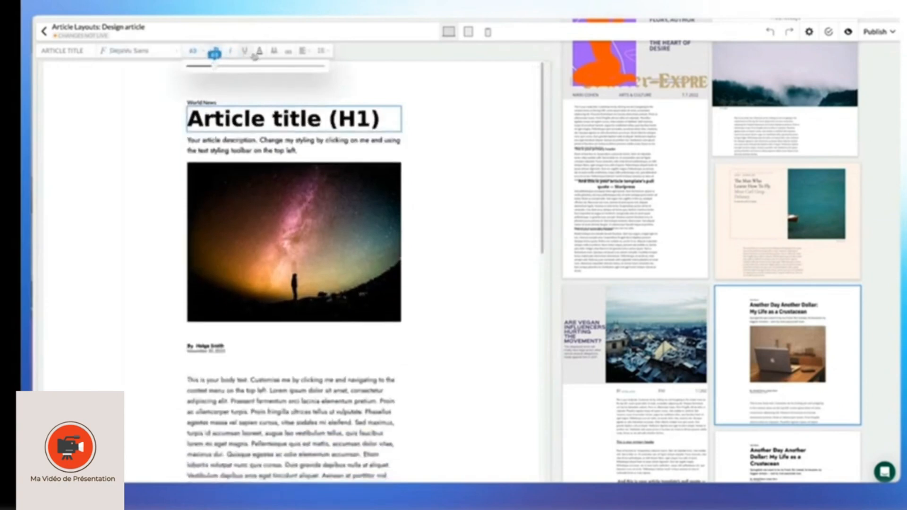
# Change the template's article title colour to blue
pyautogui.click(259, 53)
pyautogui.click(262, 133)
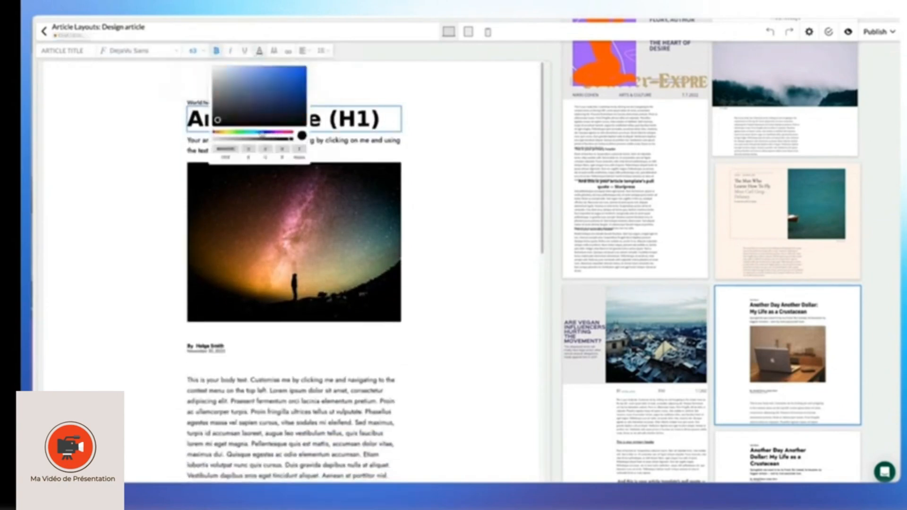
pyautogui.click(296, 90)
pyautogui.moveTo(296, 90); pyautogui.dragTo(292, 71)
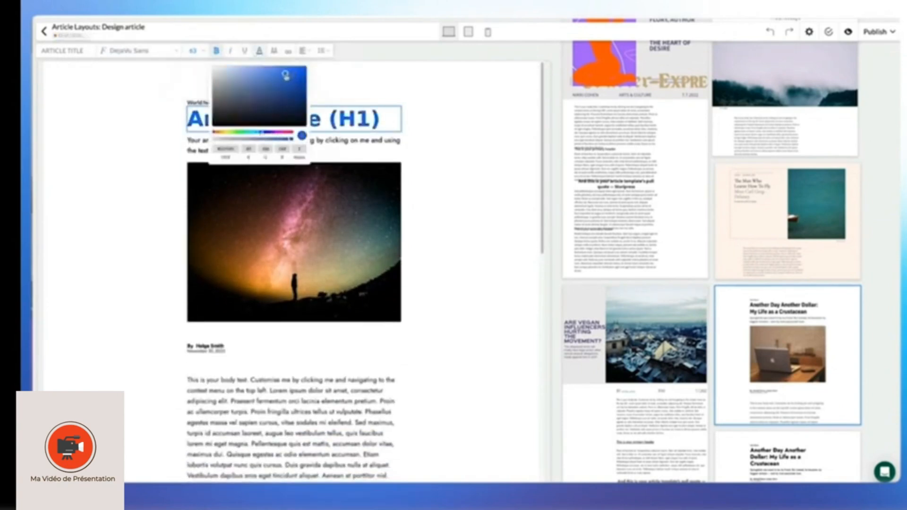
pyautogui.click(355, 79)
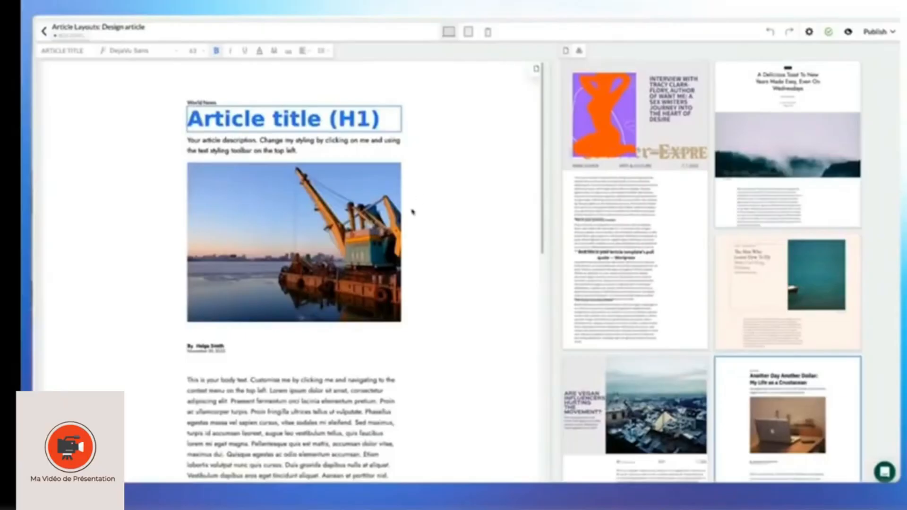
# Check the rest of the template and open the list of article designs in page management
pyautogui.scroll(-5, 412, 213)
pyautogui.scroll(-5, 412, 213)
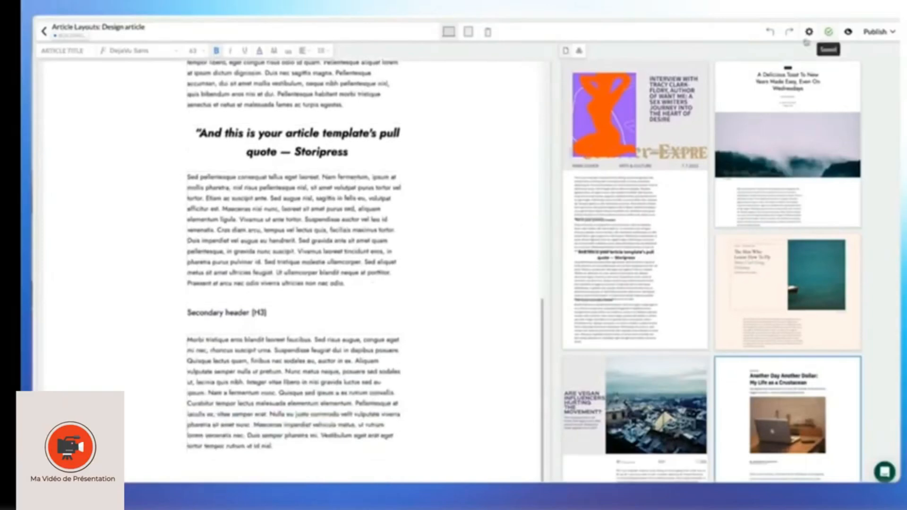
pyautogui.click(806, 35)
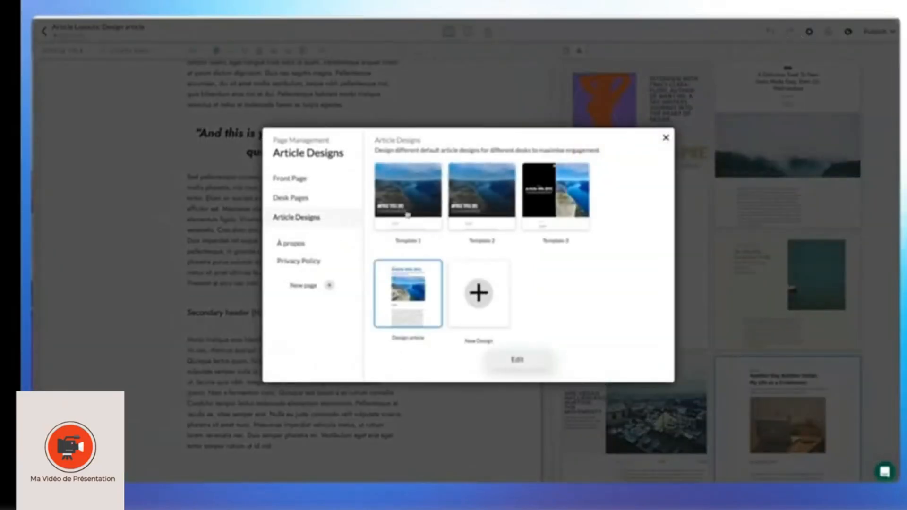
# Open the front page for editing and review its Basic SEO and Open Graph settings
pyautogui.click(293, 179)
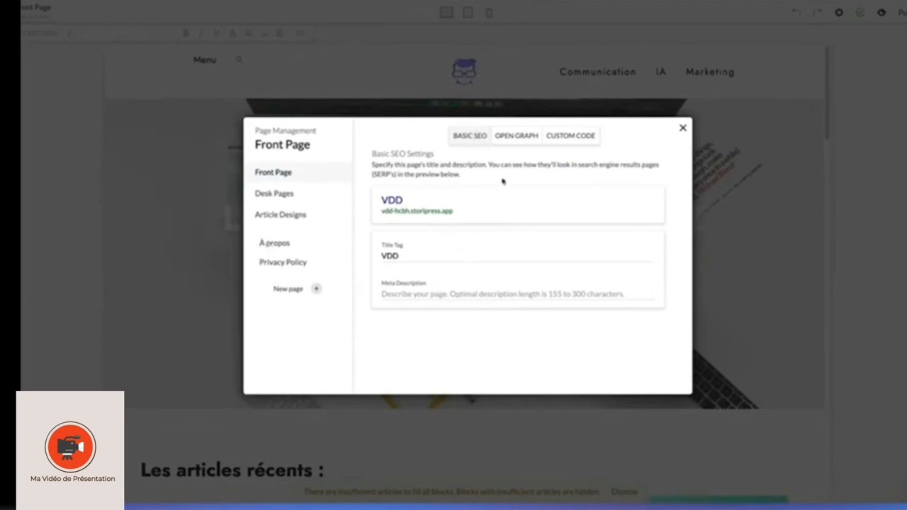
pyautogui.click(504, 147)
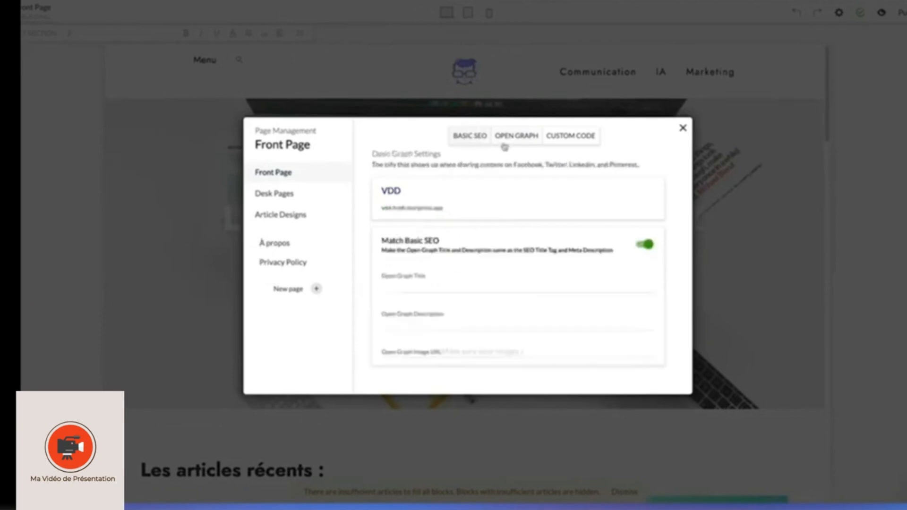
pyautogui.click(456, 138)
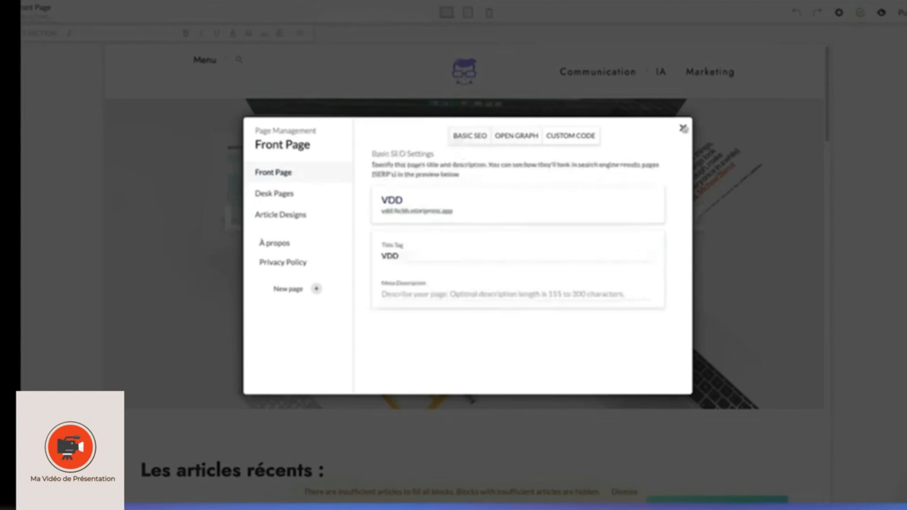
pyautogui.click(683, 128)
# Insert the three-article "latest" block above the Communication articles section of the front page
pyautogui.scroll(-6, 608, 239)
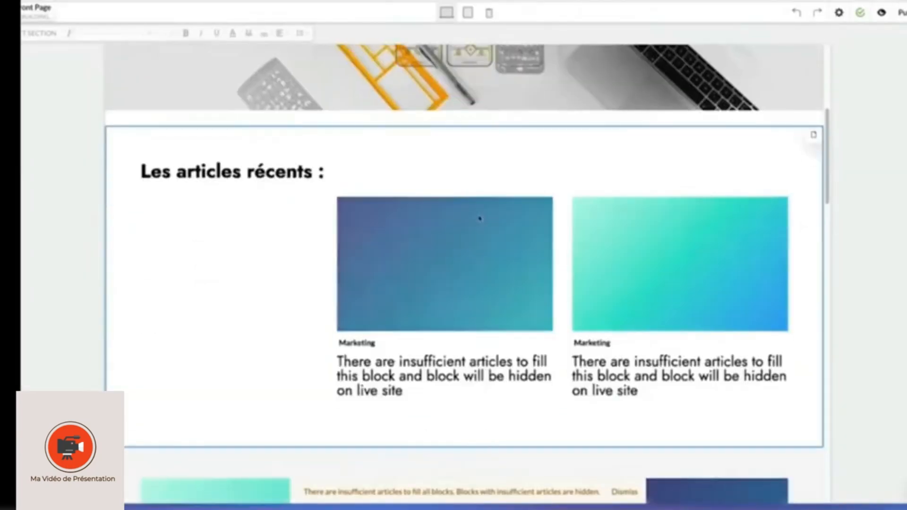
pyautogui.scroll(-10, 546, 226)
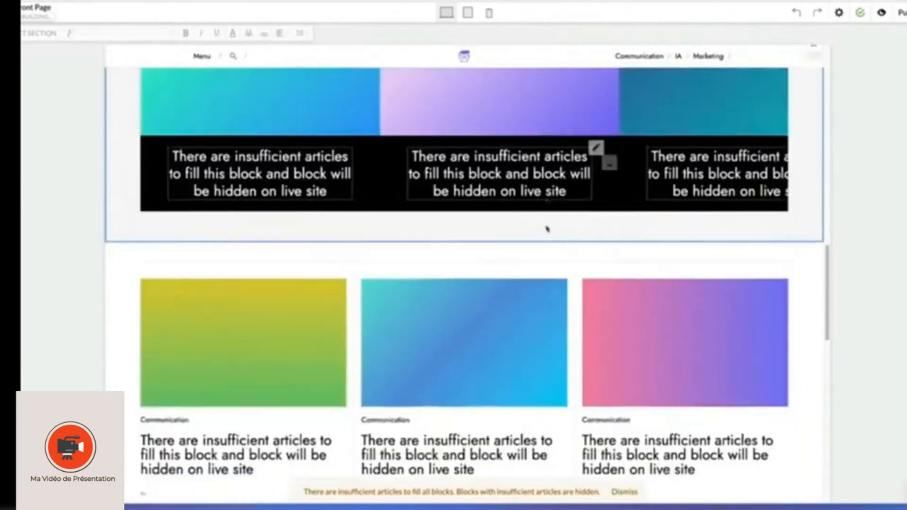
pyautogui.scroll(-10, 546, 229)
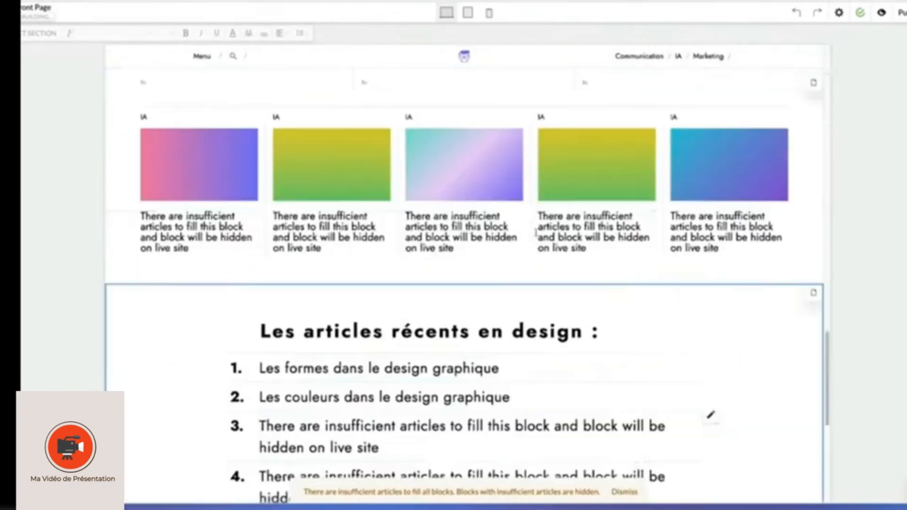
pyautogui.scroll(7, 536, 232)
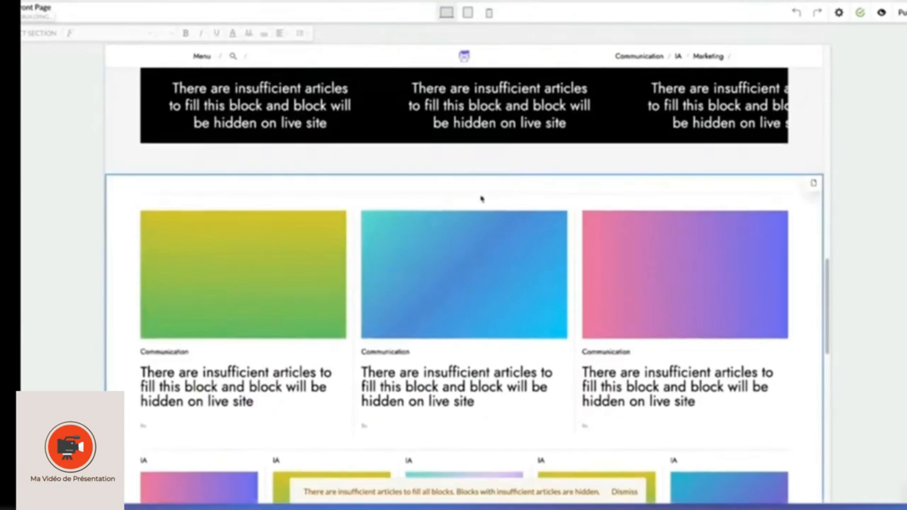
pyautogui.click(453, 176)
pyautogui.scroll(-5, 246, 260)
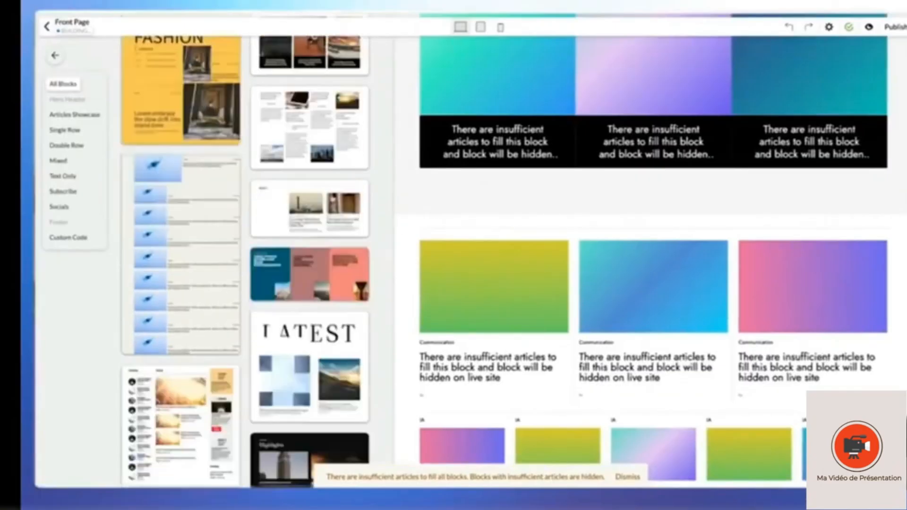
pyautogui.scroll(-6, 310, 262)
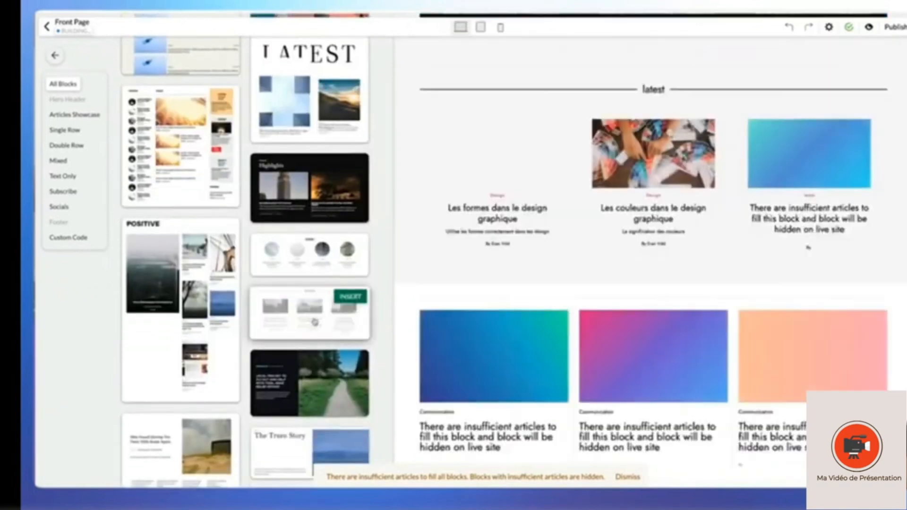
pyautogui.click(309, 302)
# Set the inserted "latest" block to show articles from the Design desk
pyautogui.scroll(-10, 314, 280)
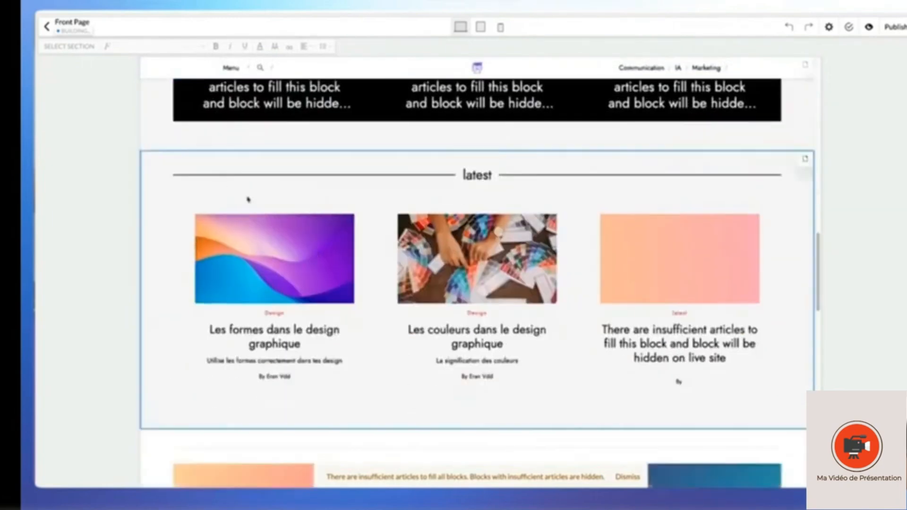
pyautogui.click(175, 198)
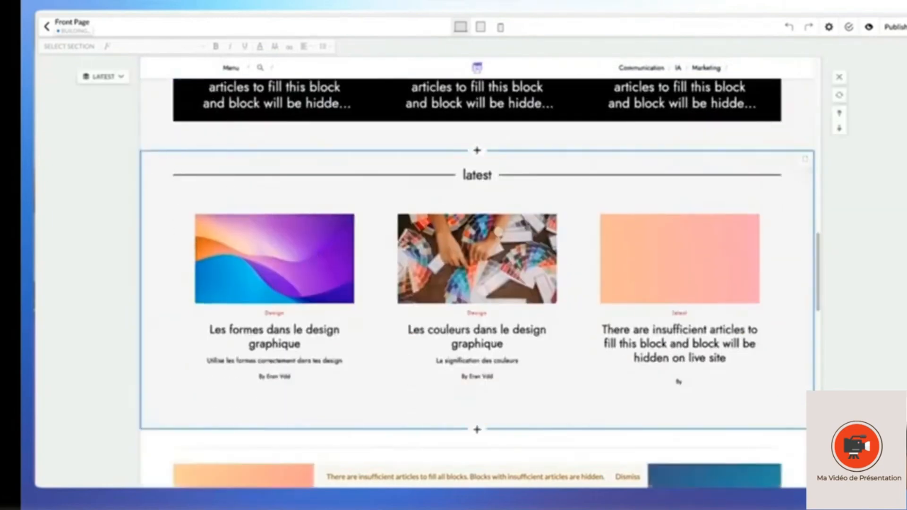
pyautogui.click(103, 77)
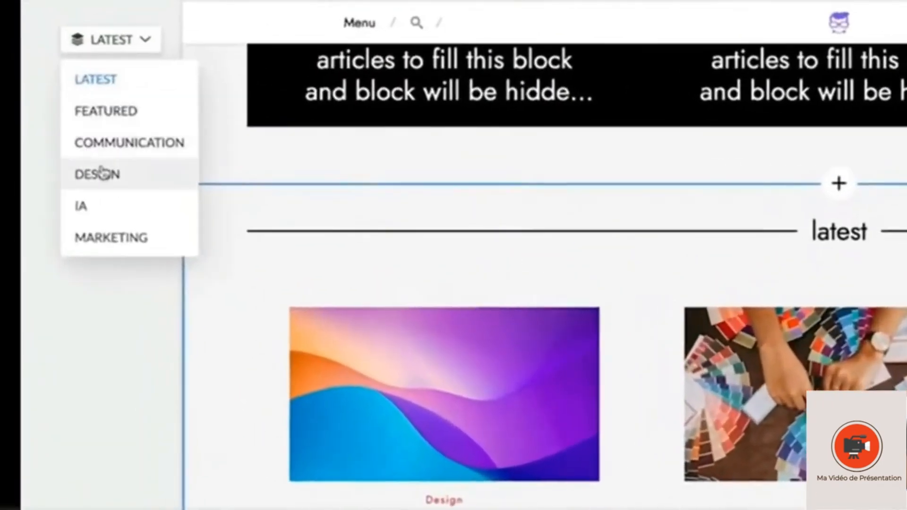
pyautogui.click(98, 178)
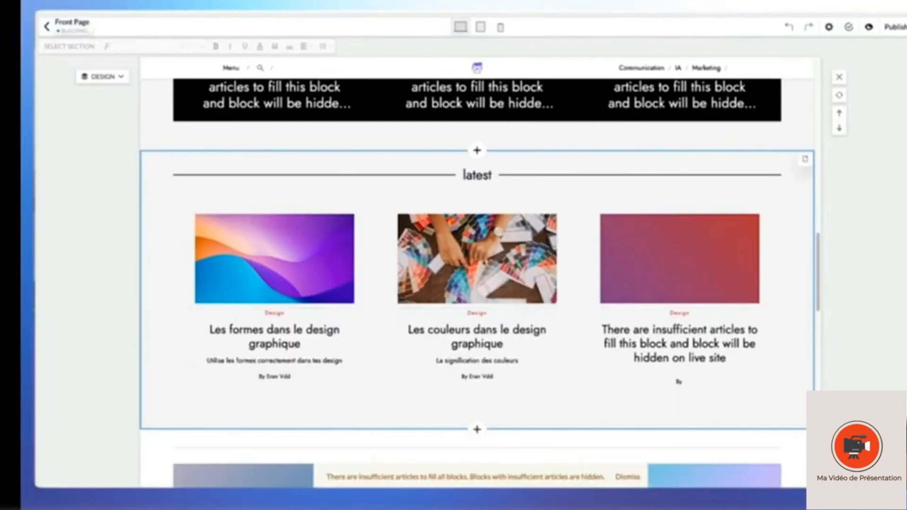
# Replace the "latest" heading of the block with "Articles design"
pyautogui.click(477, 176)
pyautogui.doubleClick(478, 175)
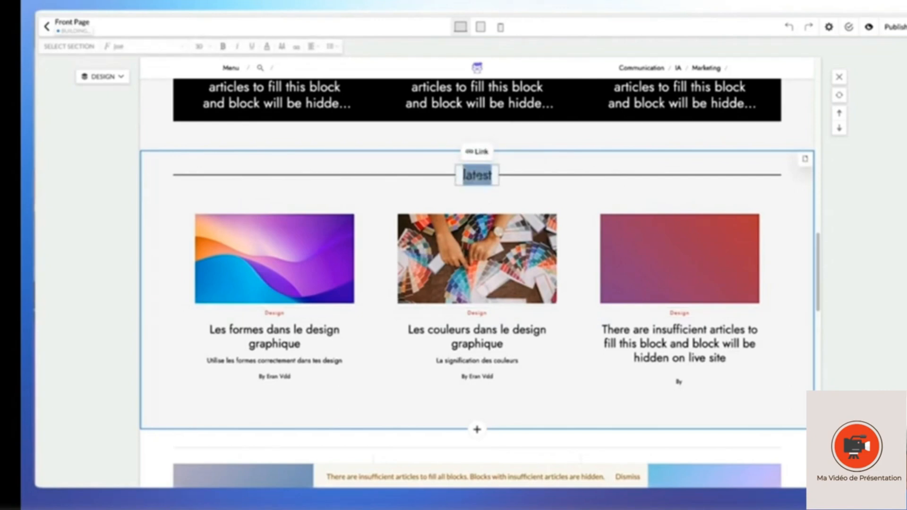
pyautogui.write('Art')
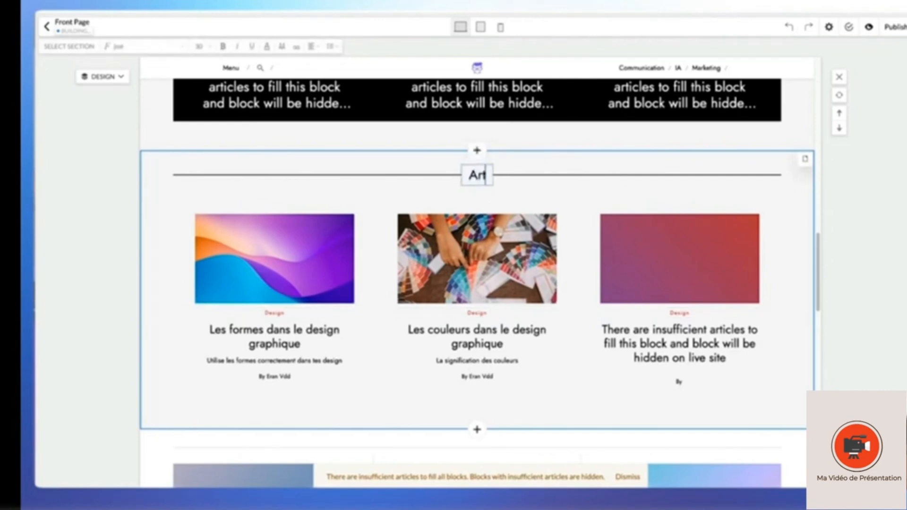
pyautogui.write('icles design')
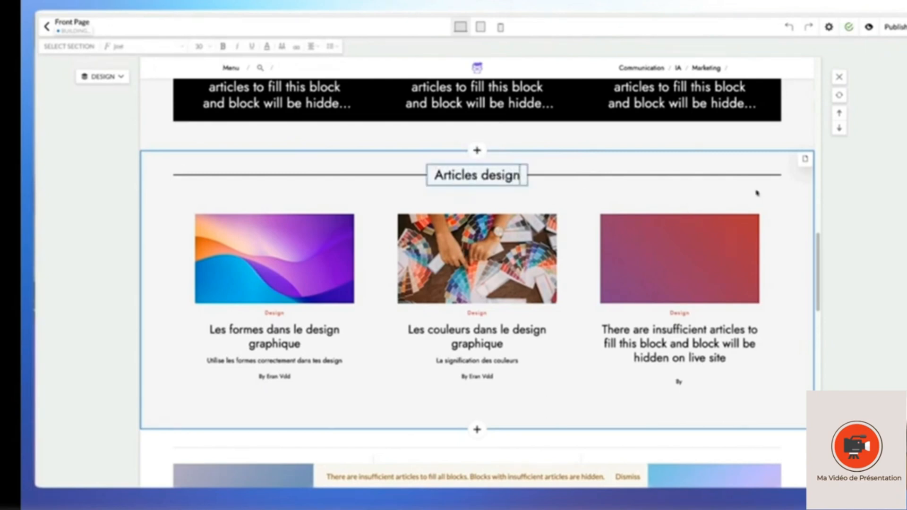
# Adjust the background colour of the front page section that holds the Communication and IA articles
pyautogui.scroll(-5, 758, 193)
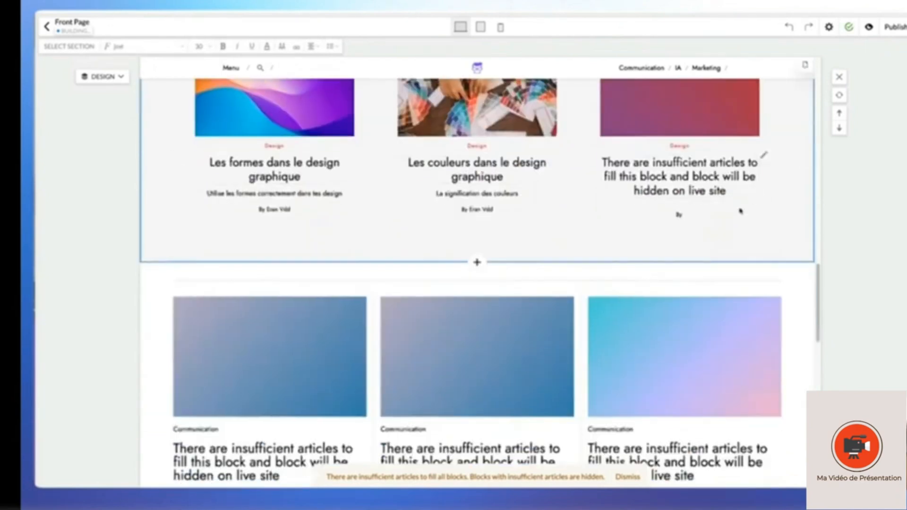
pyautogui.scroll(-4, 469, 234)
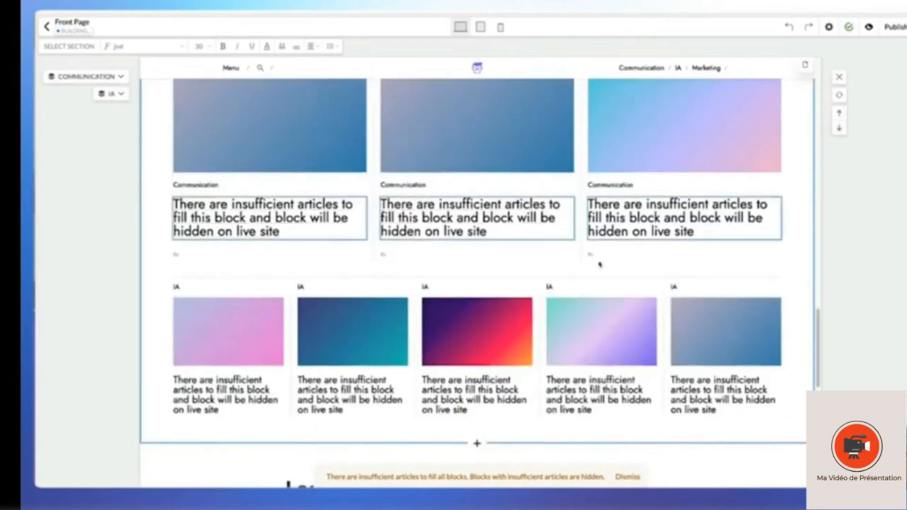
pyautogui.scroll(-2, 776, 260)
pyautogui.click(805, 66)
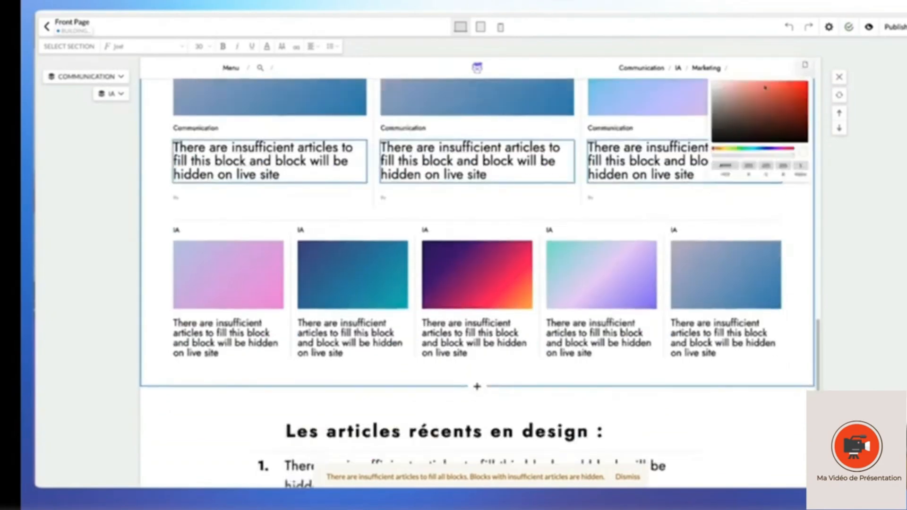
pyautogui.moveTo(718, 88)
pyautogui.mouseDown()
pyautogui.moveTo(742, 101)
pyautogui.moveTo(716, 88)
pyautogui.mouseUp()
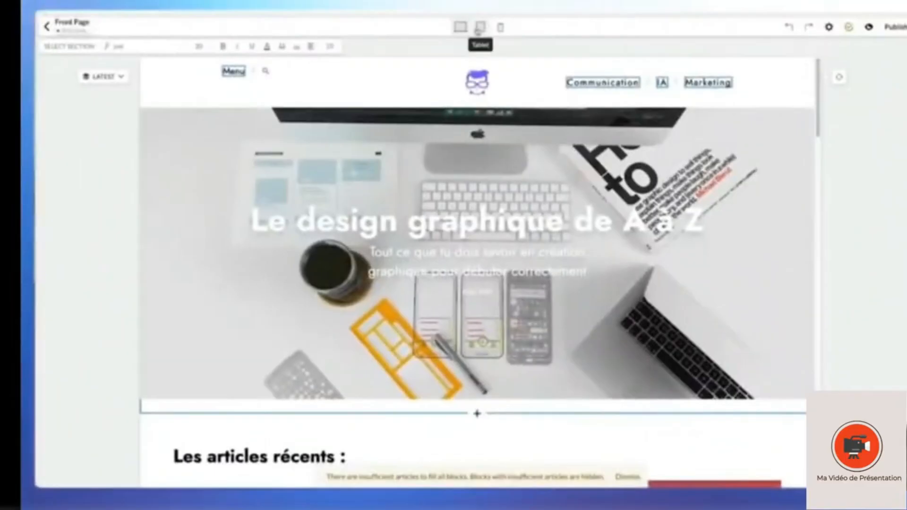
# Preview the front page in tablet and mobile layouts, and enlarge the "Le design graphique de A à Z" title in the mobile layout
pyautogui.click(479, 28)
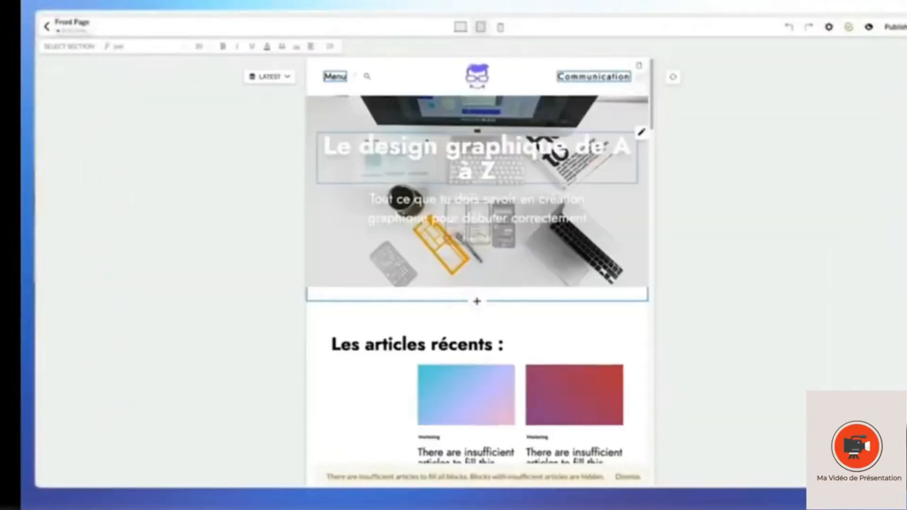
pyautogui.click(500, 27)
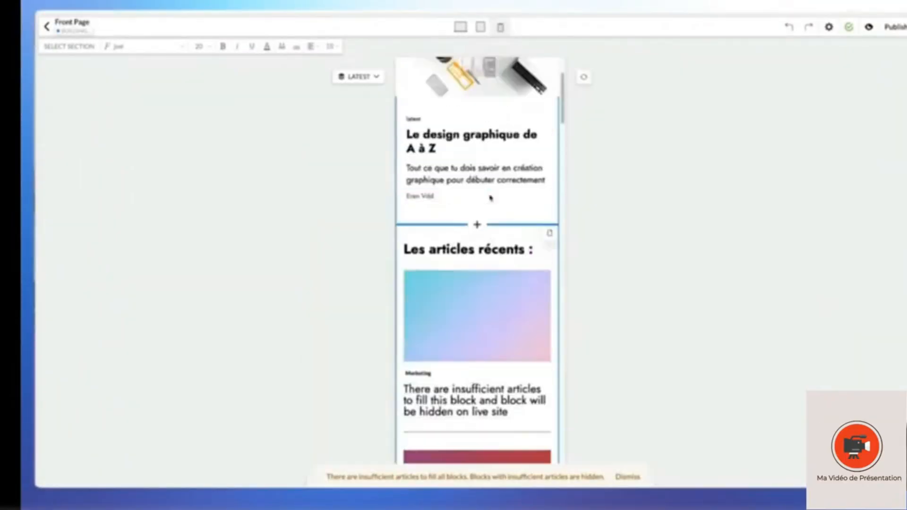
pyautogui.click(477, 257)
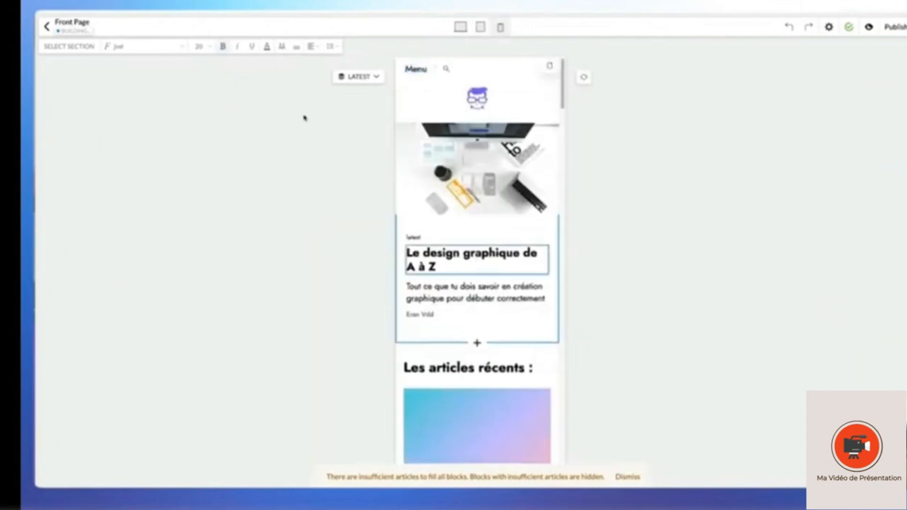
pyautogui.click(210, 46)
pyautogui.moveTo(203, 67)
pyautogui.mouseDown()
pyautogui.moveTo(217, 67)
pyautogui.moveTo(210, 67)
pyautogui.mouseUp()
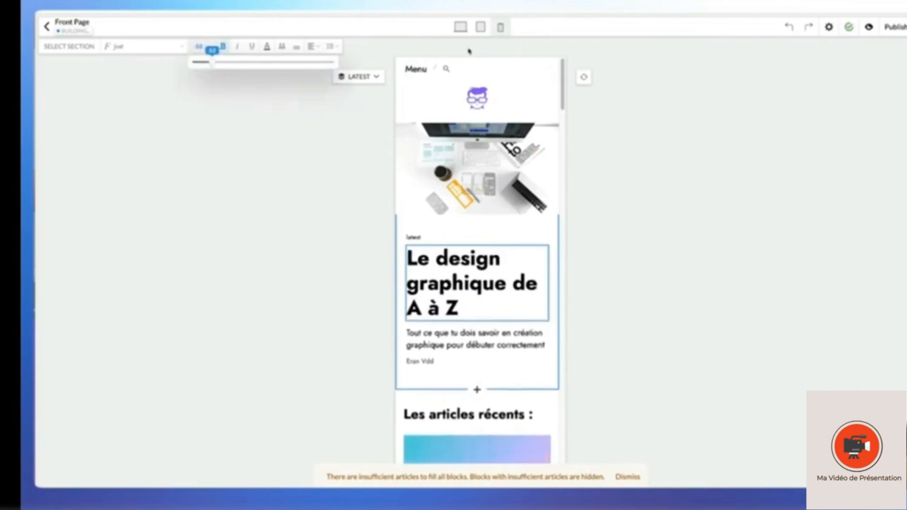
# Set the hero title's text colour to white in the tablet layout and return to the desktop layout
pyautogui.click(481, 27)
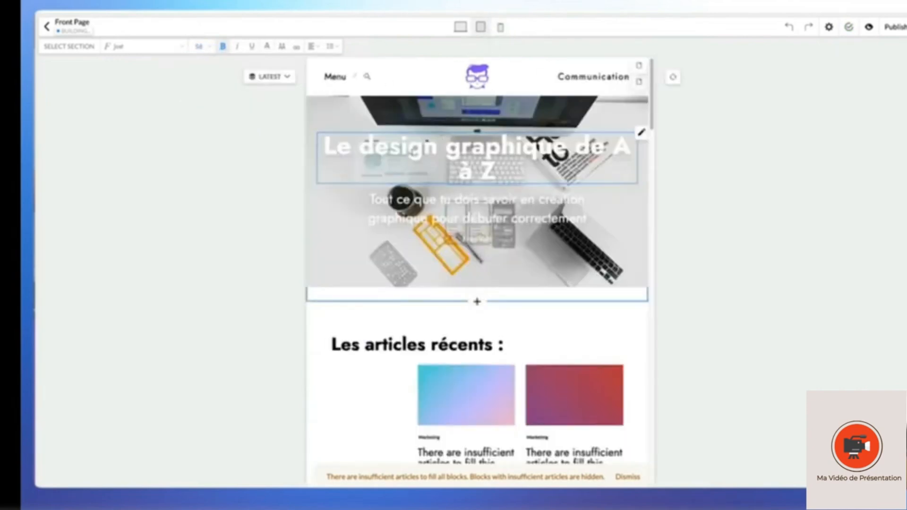
pyautogui.click(268, 47)
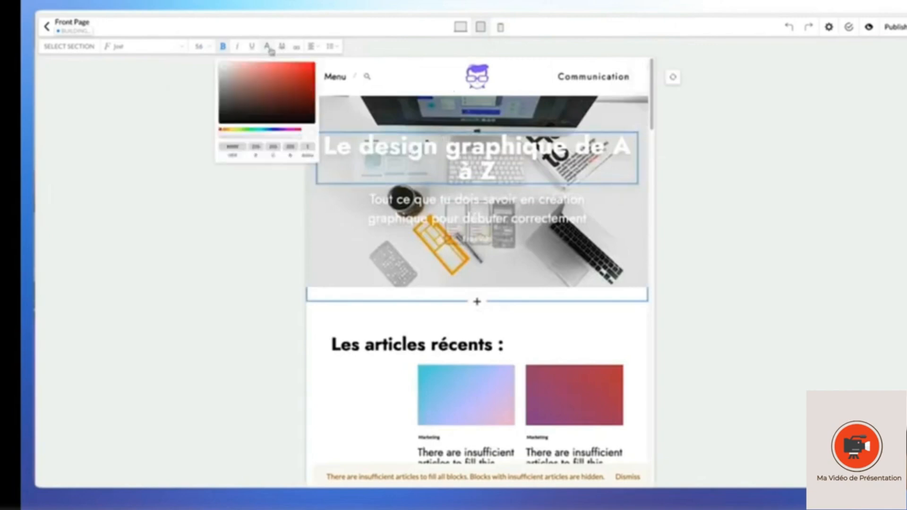
pyautogui.moveTo(222, 83)
pyautogui.mouseDown()
pyautogui.moveTo(225, 116)
pyautogui.moveTo(216, 65)
pyautogui.mouseUp()
pyautogui.click(532, 65)
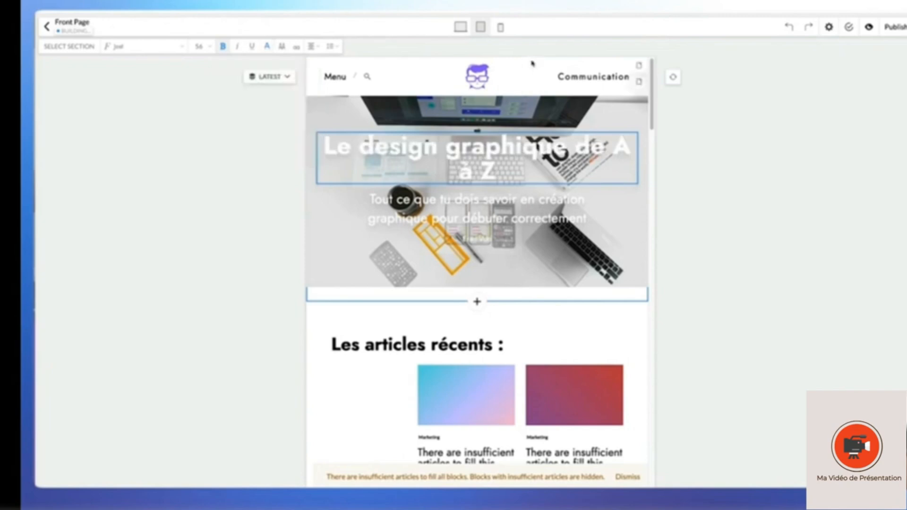
pyautogui.click(460, 29)
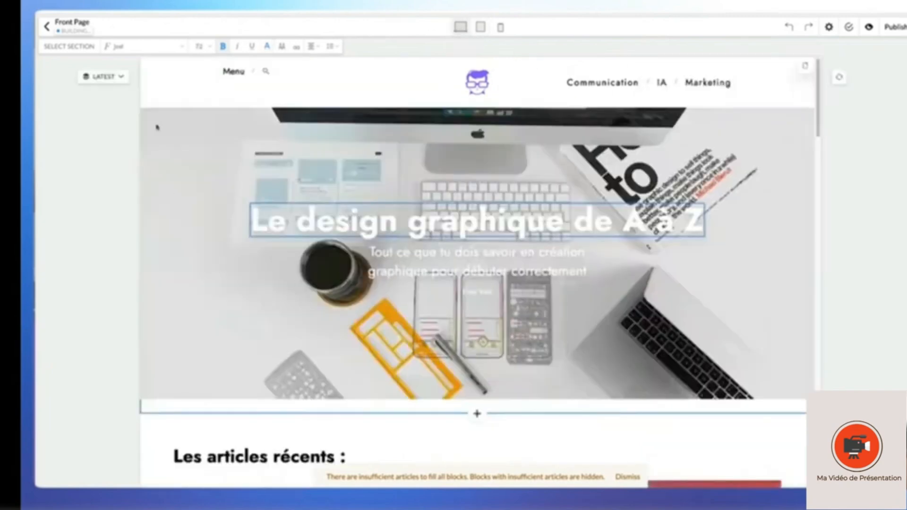
pyautogui.click(839, 81)
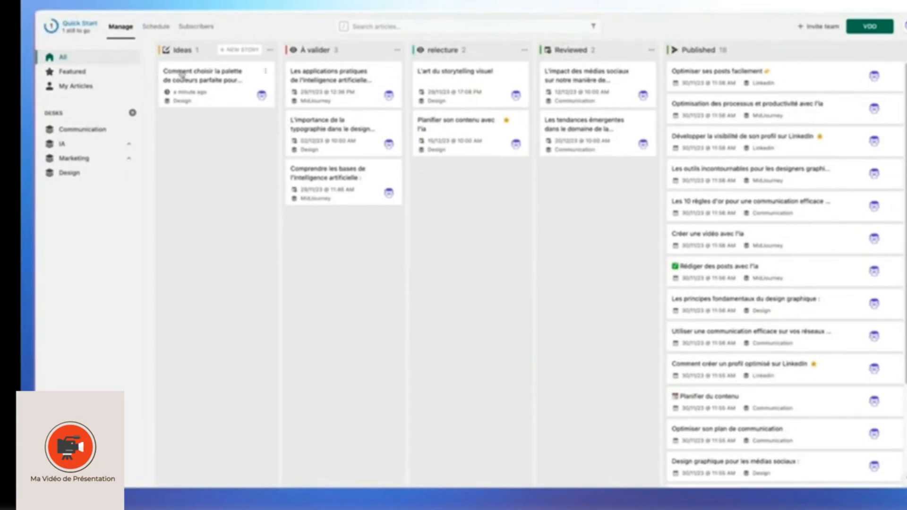
# Publish the colour palette article by moving it from Ideas to Published, and open the publication's live site
pyautogui.moveTo(184, 75); pyautogui.dragTo(791, 85)
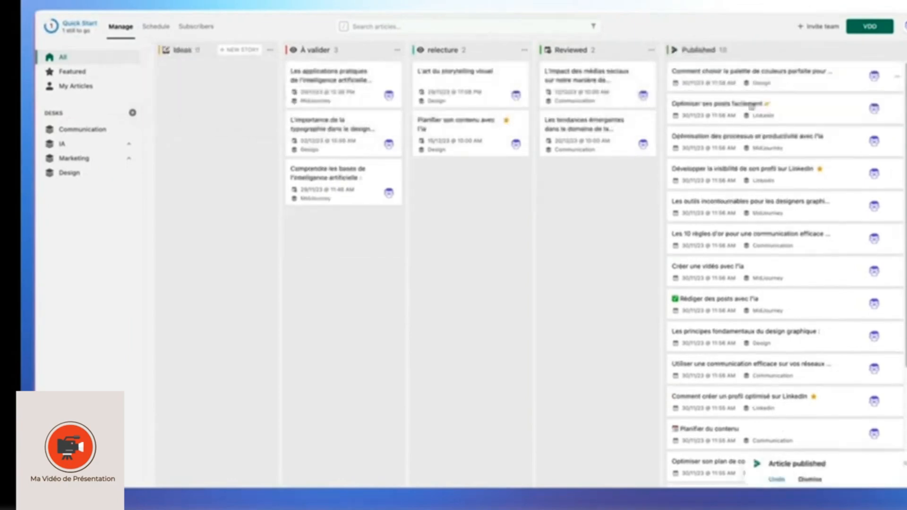
pyautogui.click(859, 32)
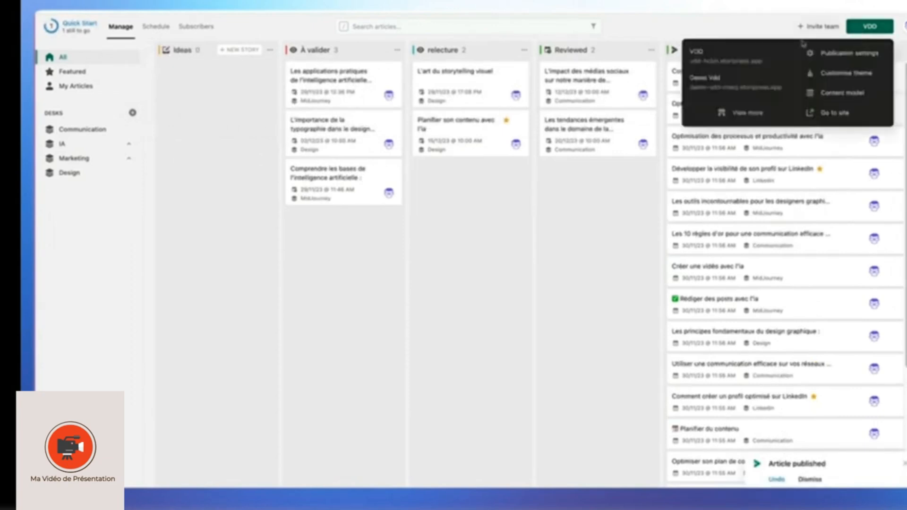
pyautogui.click(830, 113)
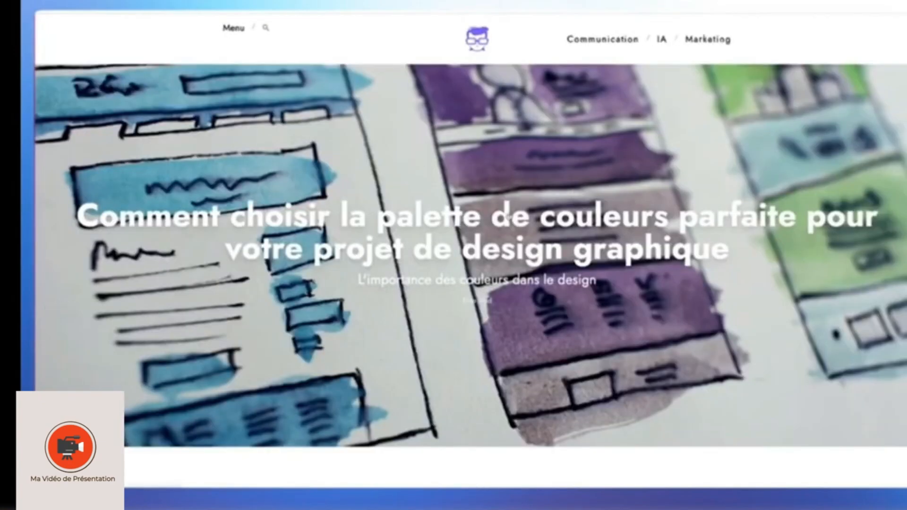
# Open the colour palette article on the live site and examine its title styling, image and body text
pyautogui.scroll(-4, 529, 272)
pyautogui.scroll(4, 528, 271)
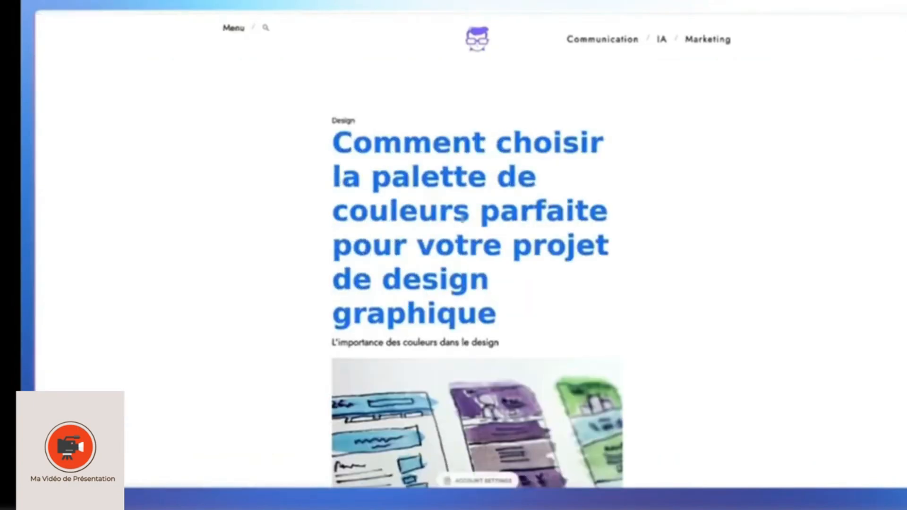
pyautogui.moveTo(333, 143); pyautogui.dragTo(498, 330)
pyautogui.click(499, 319)
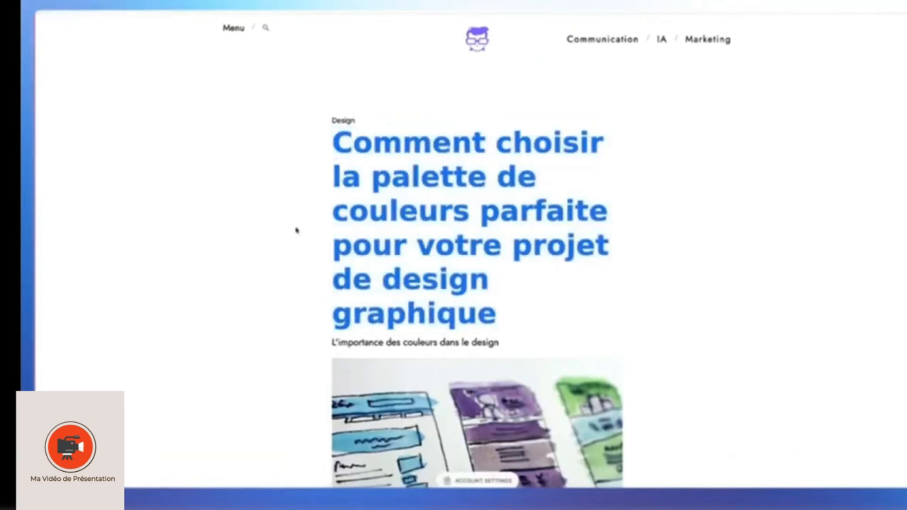
pyautogui.scroll(-10, 475, 216)
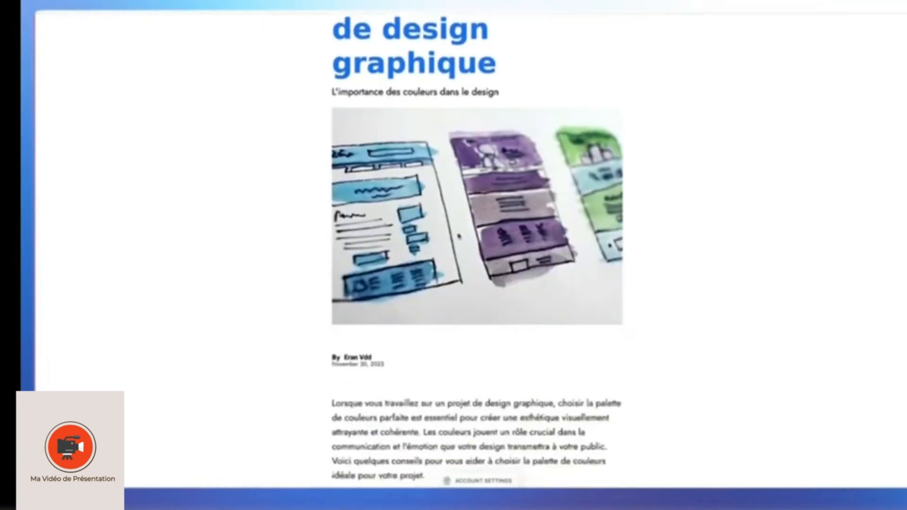
# Read through the remaining sections of the published colour palette article, including colour theory, brand association and contrasts, down to its end
pyautogui.scroll(-7, 458, 235)
pyautogui.scroll(-15, 513, 213)
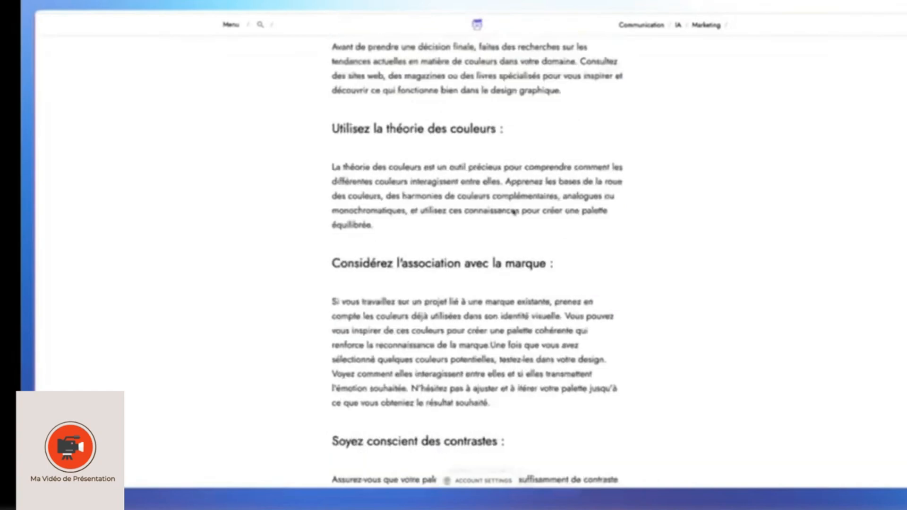
pyautogui.scroll(6, 474, 220)
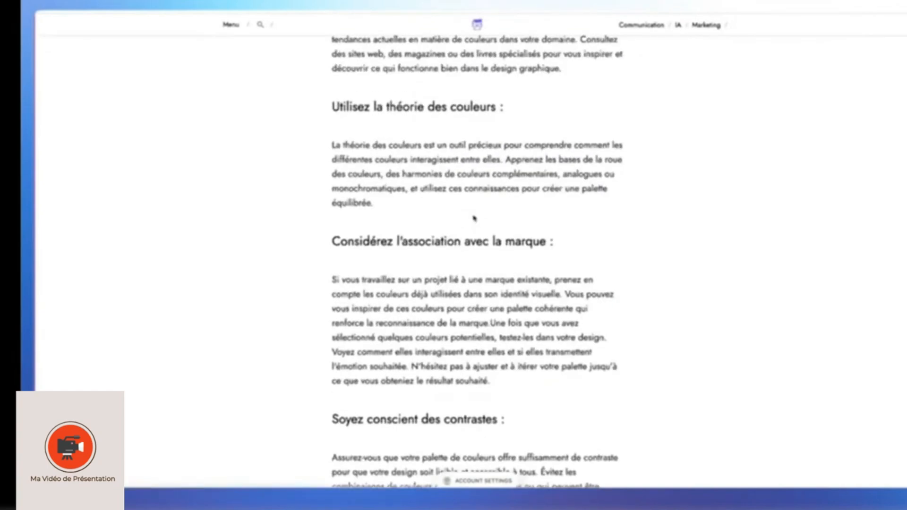
pyautogui.scroll(-15, 474, 219)
pyautogui.scroll(-2, 474, 217)
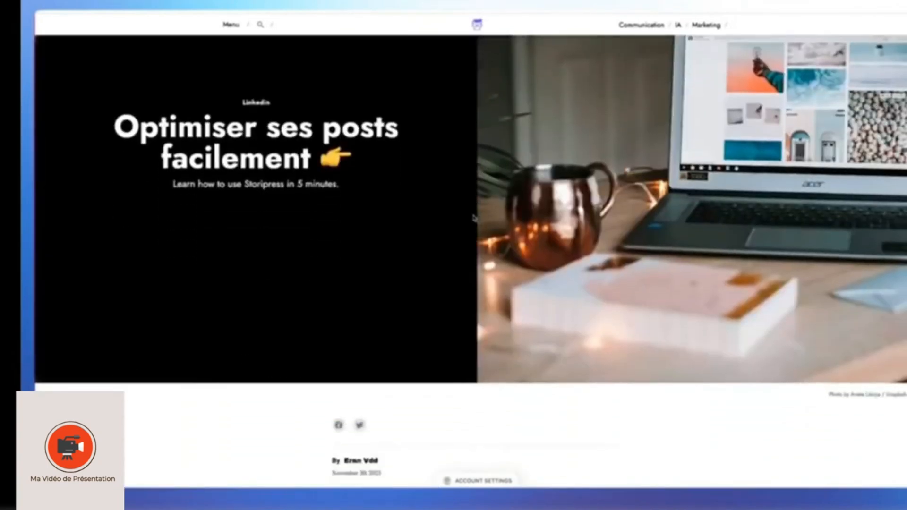
# Examine the "Optimiser ses posts facilement" article below it, including its split header, embeds, Storipress AI and shortcuts sections
pyautogui.scroll(-12, 474, 218)
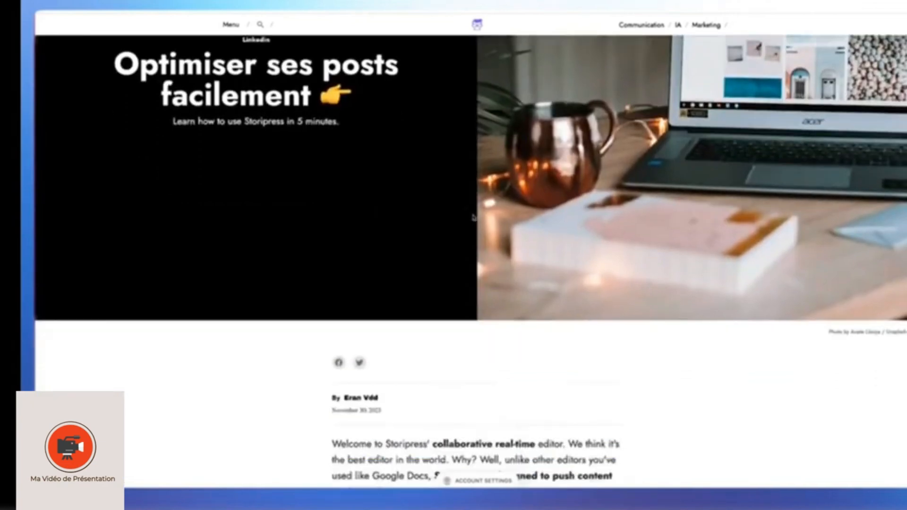
pyautogui.scroll(-1, 473, 211)
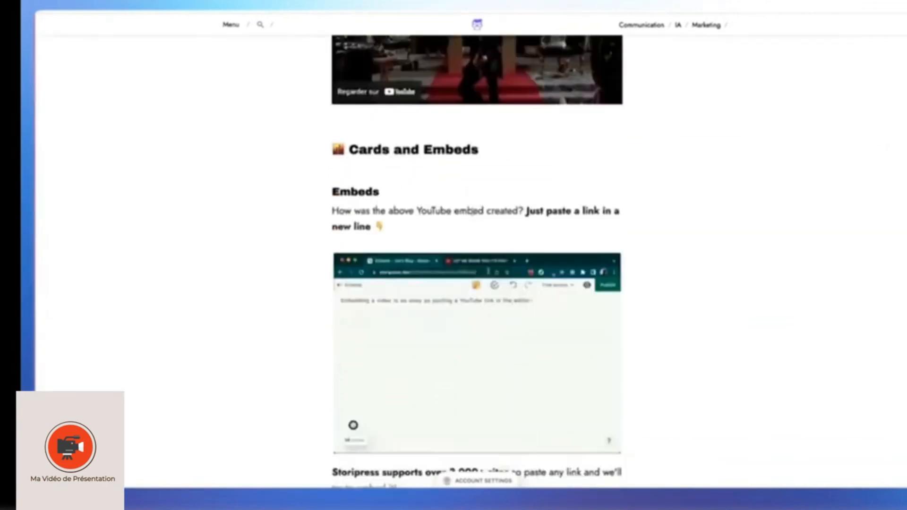
pyautogui.scroll(-14, 469, 210)
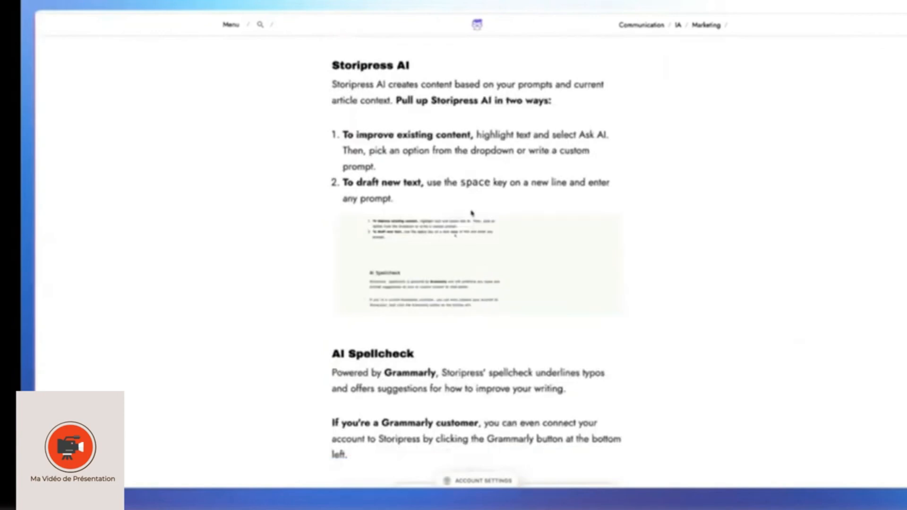
pyautogui.scroll(-4, 472, 213)
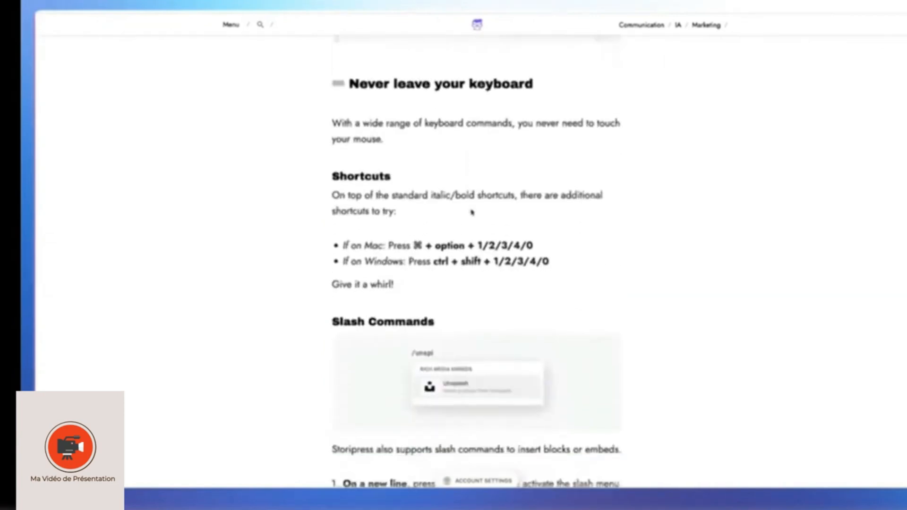
pyautogui.scroll(-10, 457, 216)
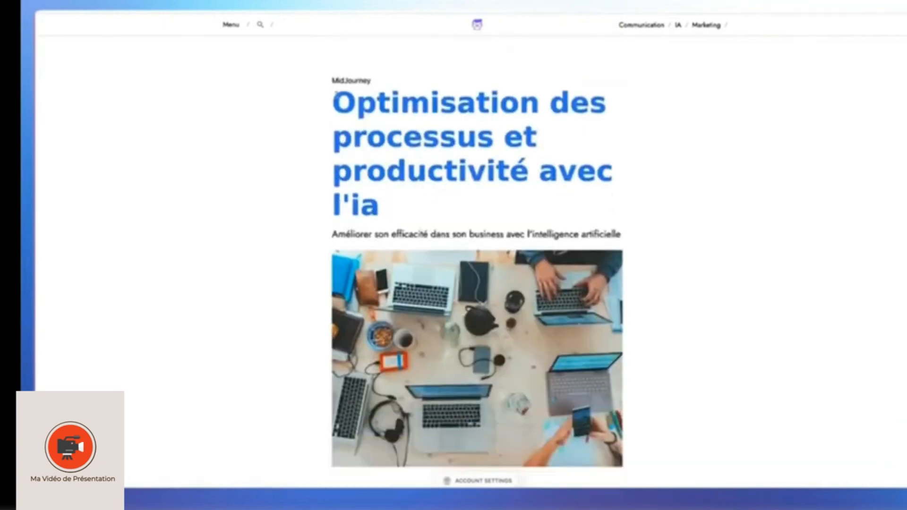
# Examine the title styling, images and text of the following articles, from AI productivity through design tools and workplace communication to "Créer une vidéo avec l'ia"
pyautogui.moveTo(336, 96); pyautogui.dragTo(494, 189)
pyautogui.scroll(-16, 491, 188)
pyautogui.scroll(-20, 490, 187)
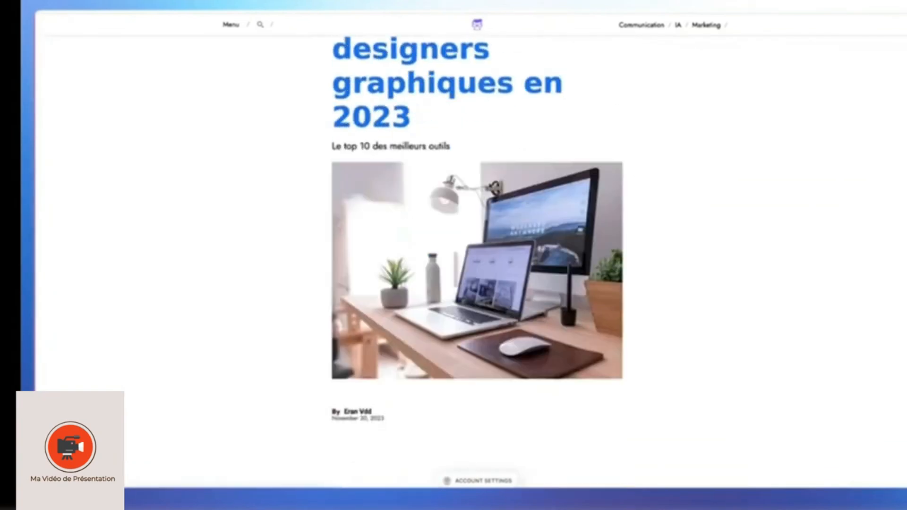
pyautogui.scroll(-12, 477, 208)
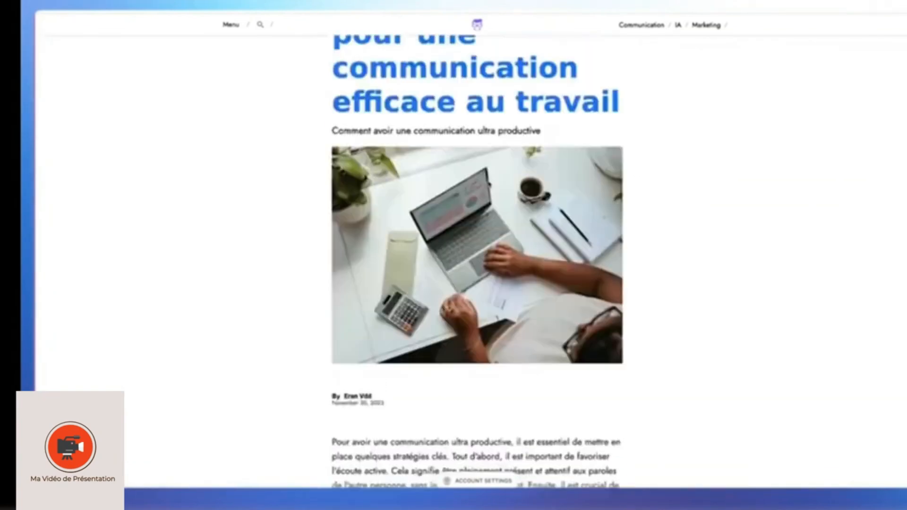
pyautogui.scroll(-4, 477, 260)
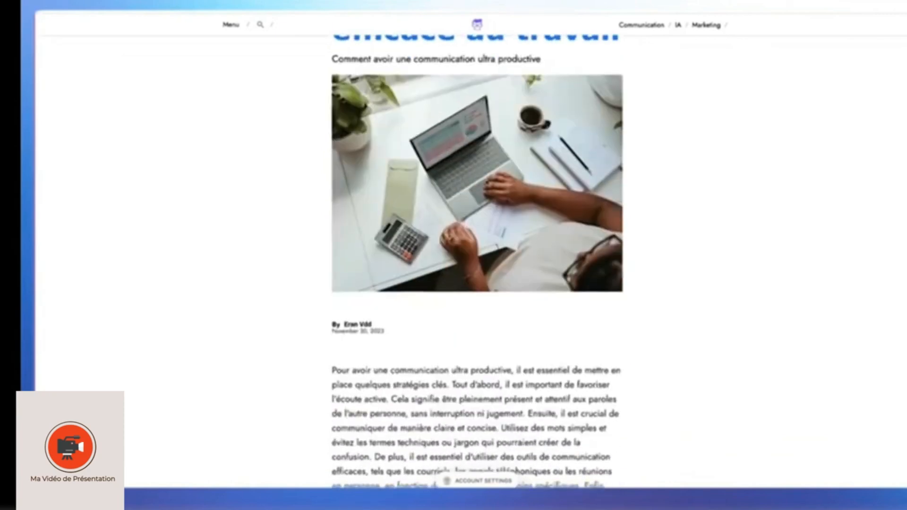
pyautogui.scroll(-10, 483, 182)
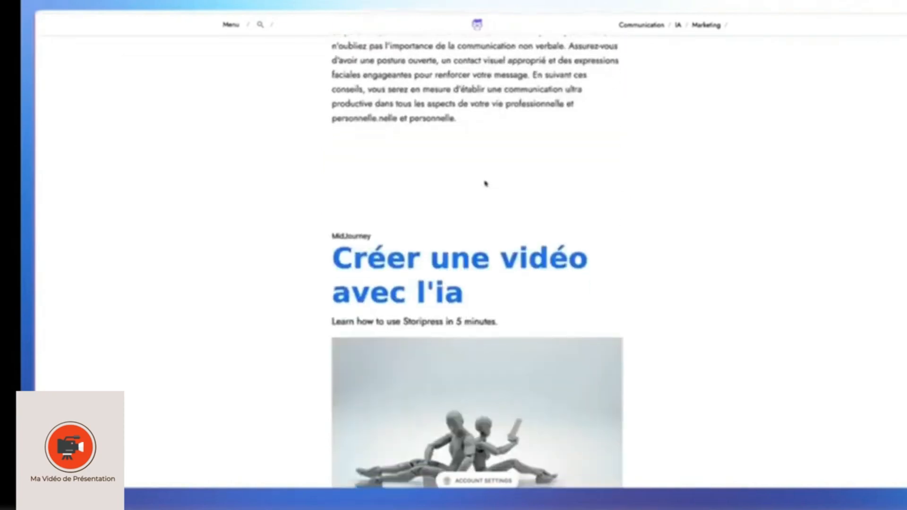